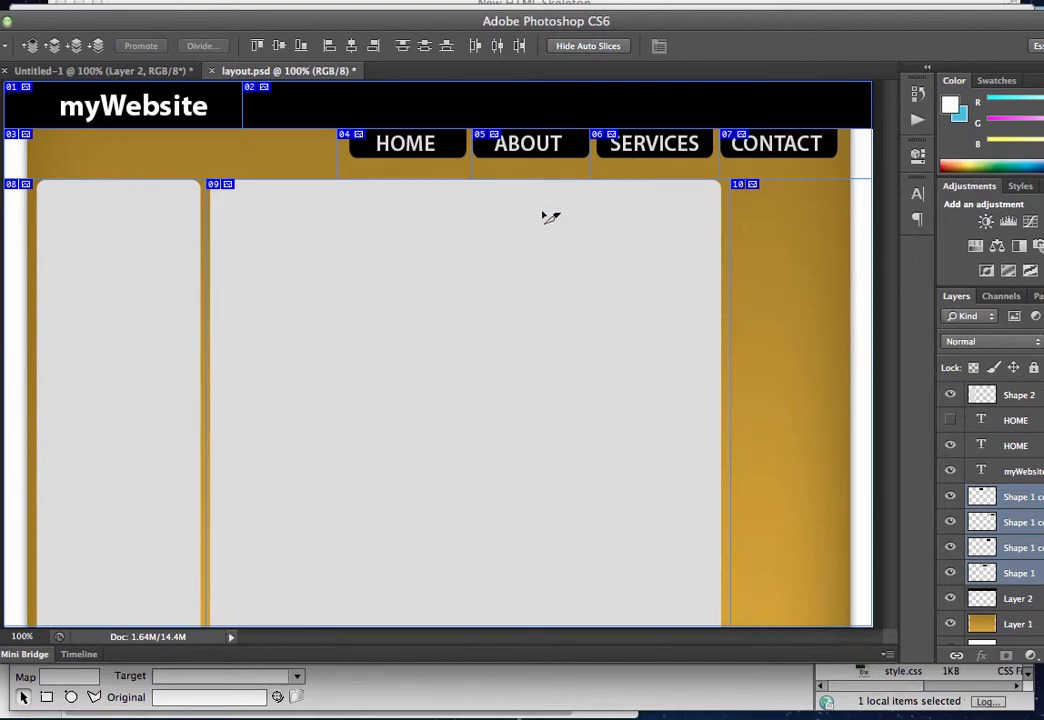
Switch to the browser to review the index.html page's navigation buttons, and return to the Photoshop layout
left_click(774, 700)
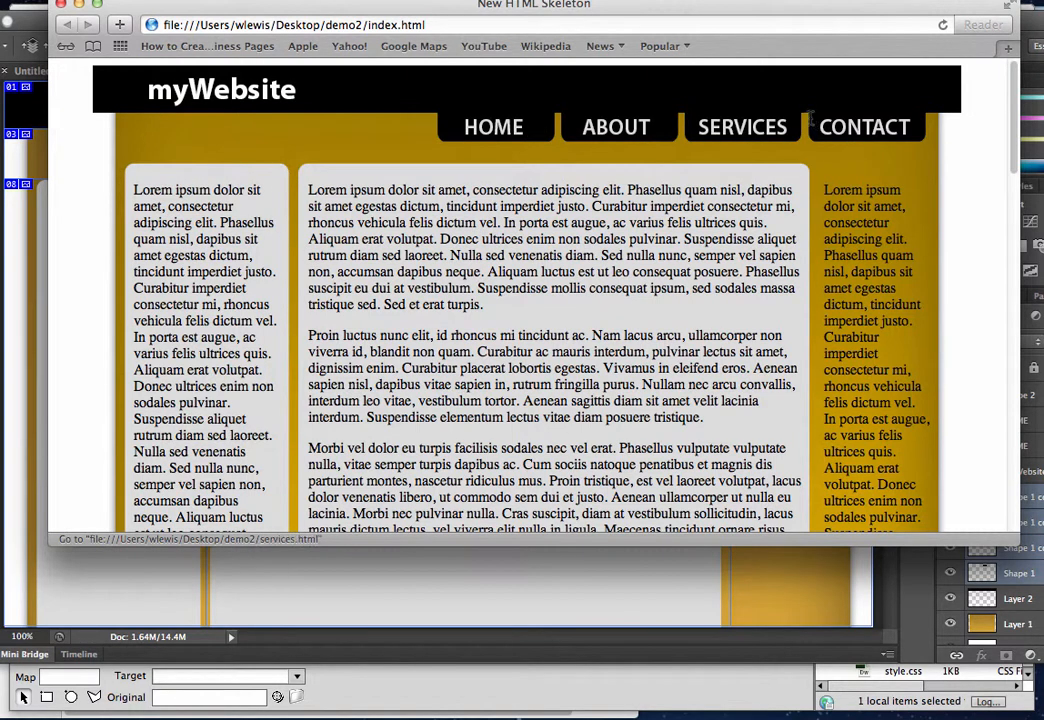
left_click(607, 710)
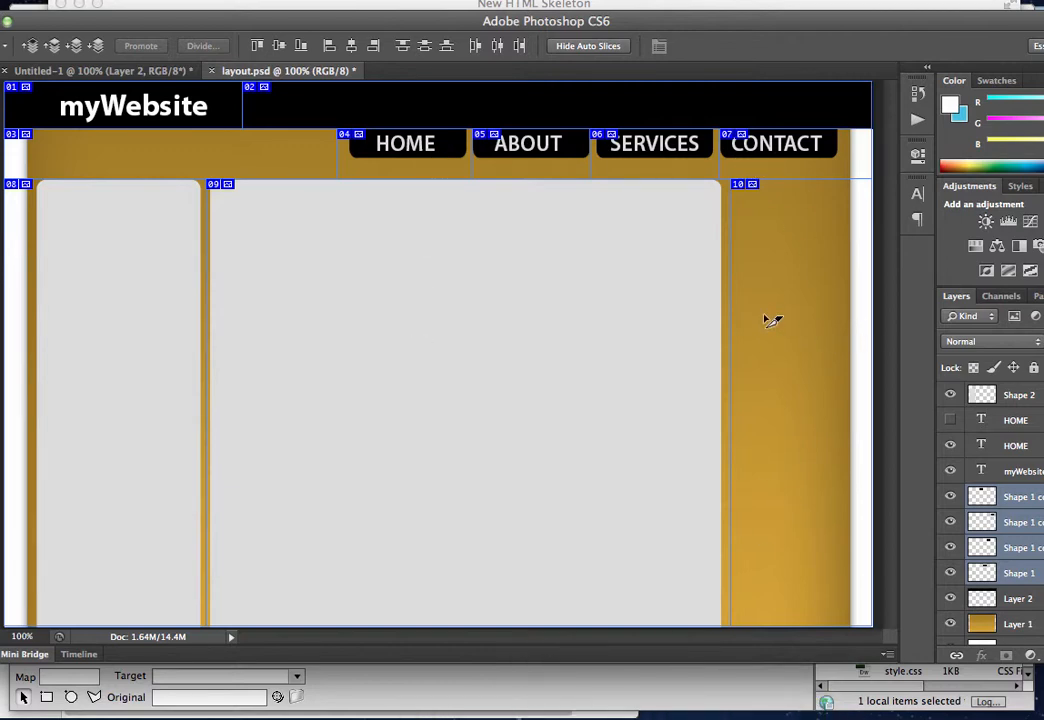
Select the four navigation button shape layers and move them down slightly below the black header
left_click(1009, 500)
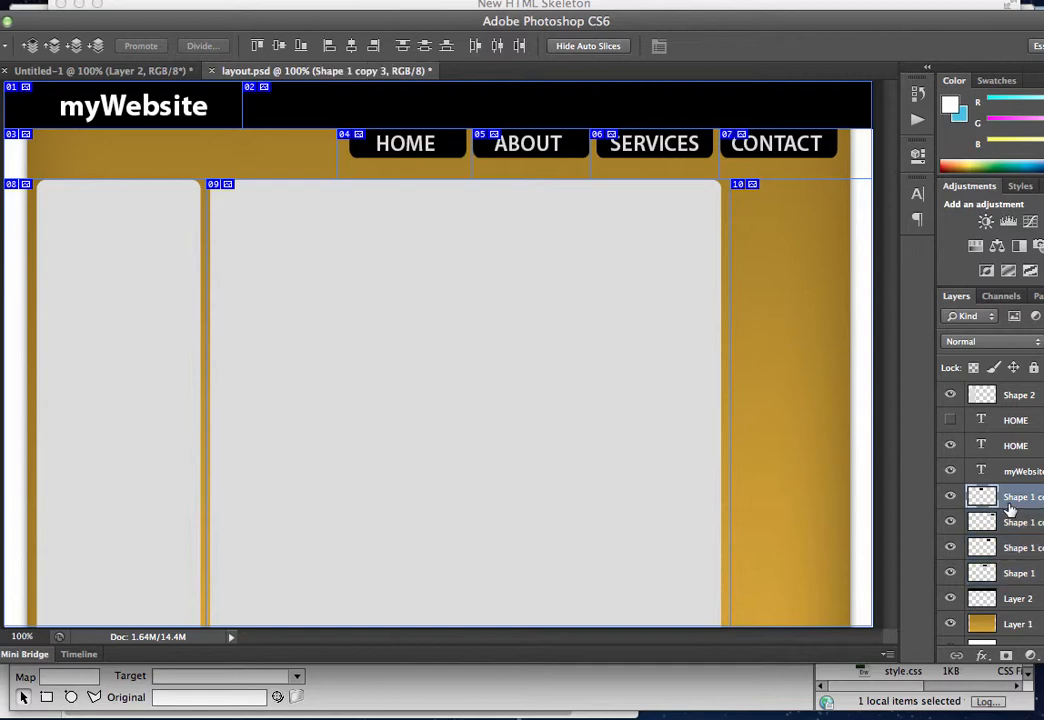
left_click(1010, 574, "shift")
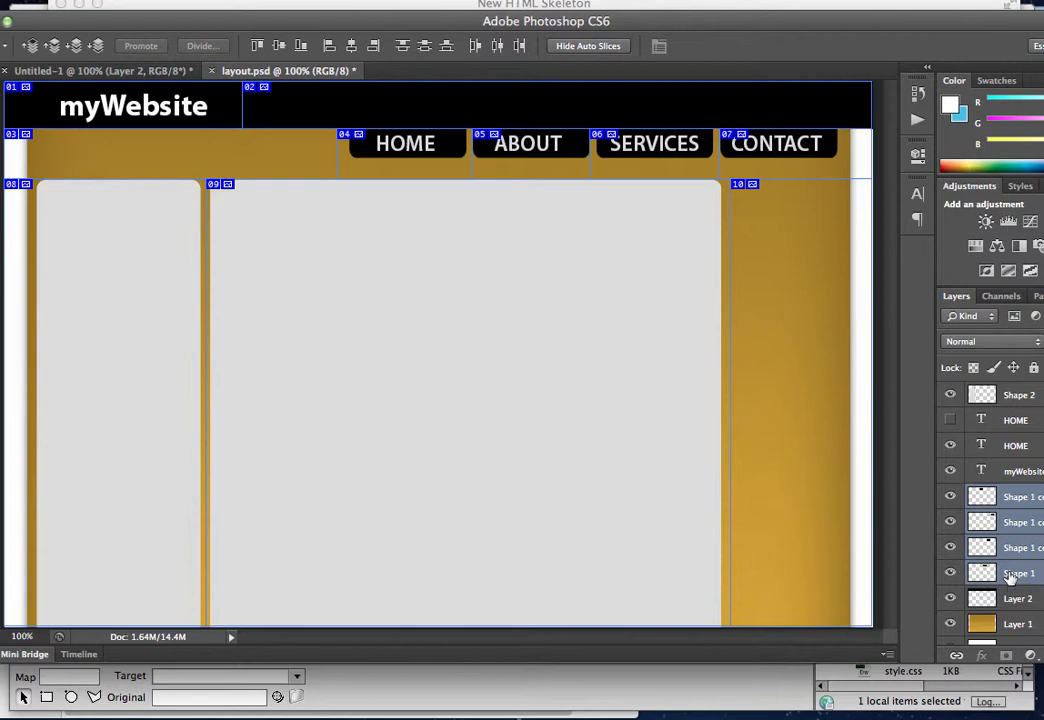
key("v")
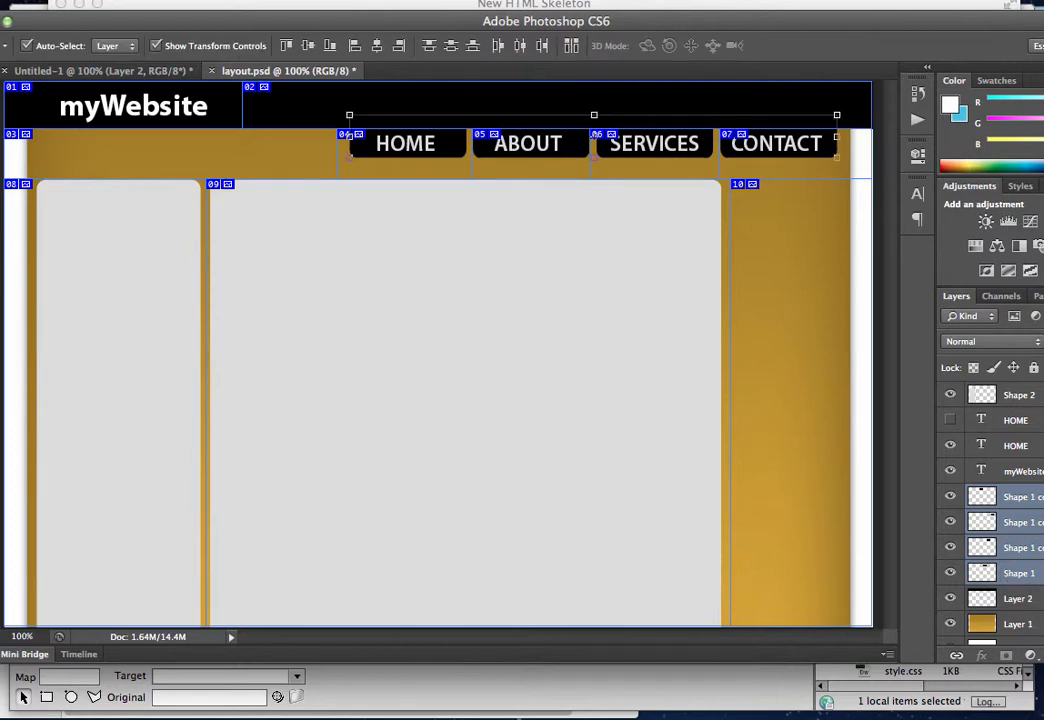
left_click_drag(210, 23, 248, 22)
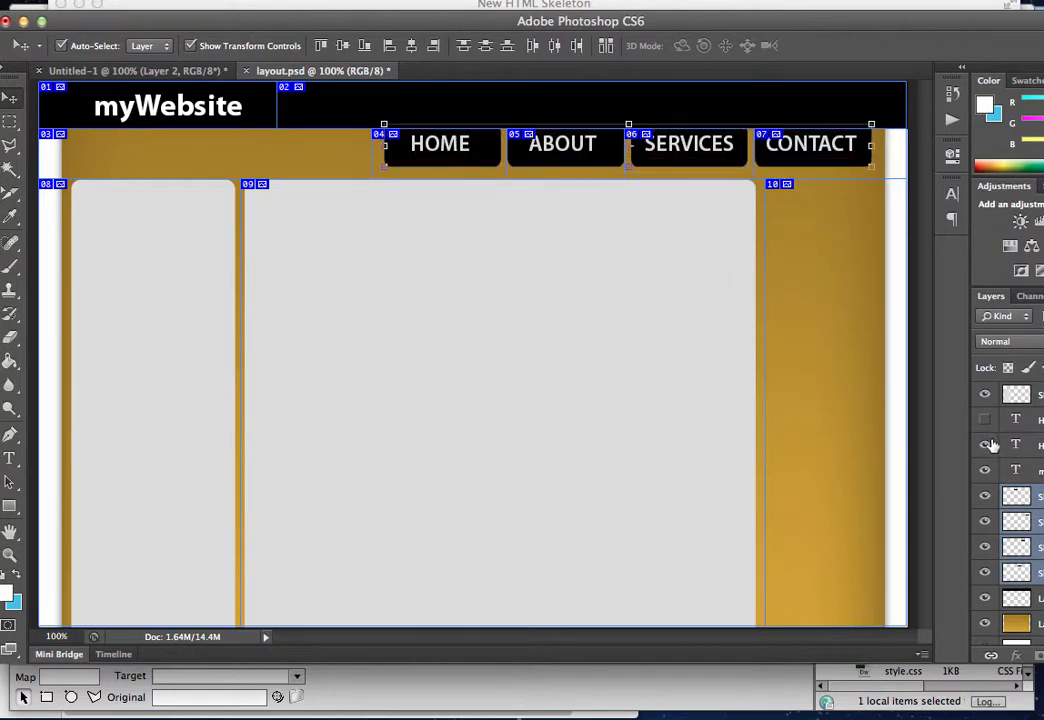
Hide the higher-placed navigation text layer and show the lower-placed HOME, ABOUT, SERVICES, CONTACT text layer
left_click(986, 444)
left_click(986, 420)
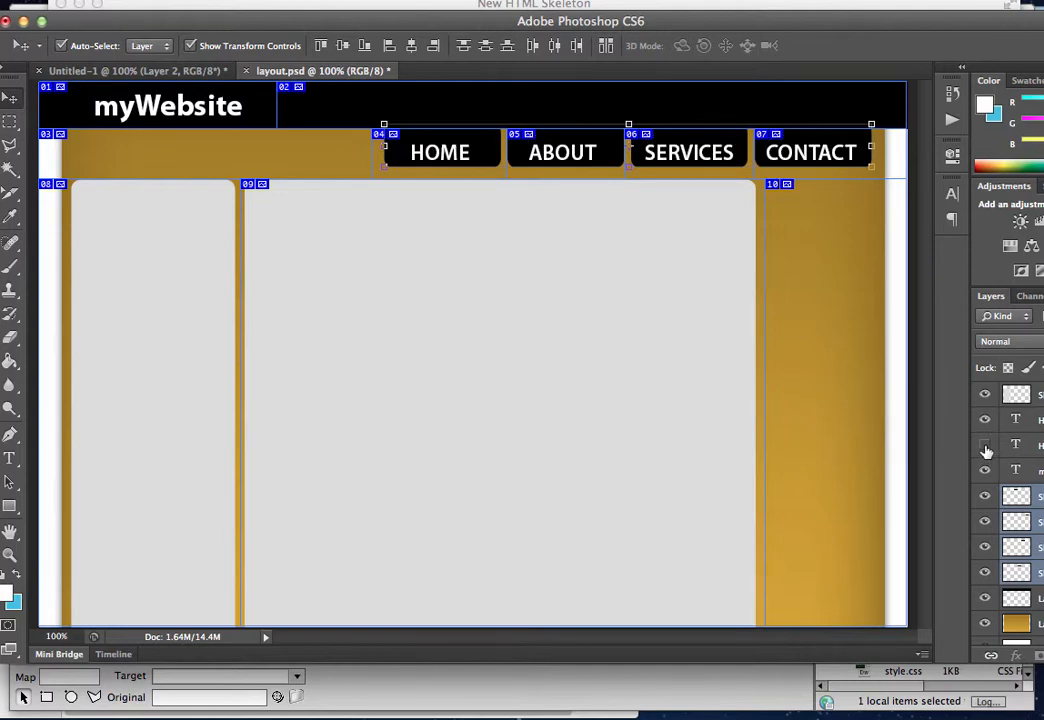
left_click(986, 446)
left_click(986, 446)
left_click(986, 446)
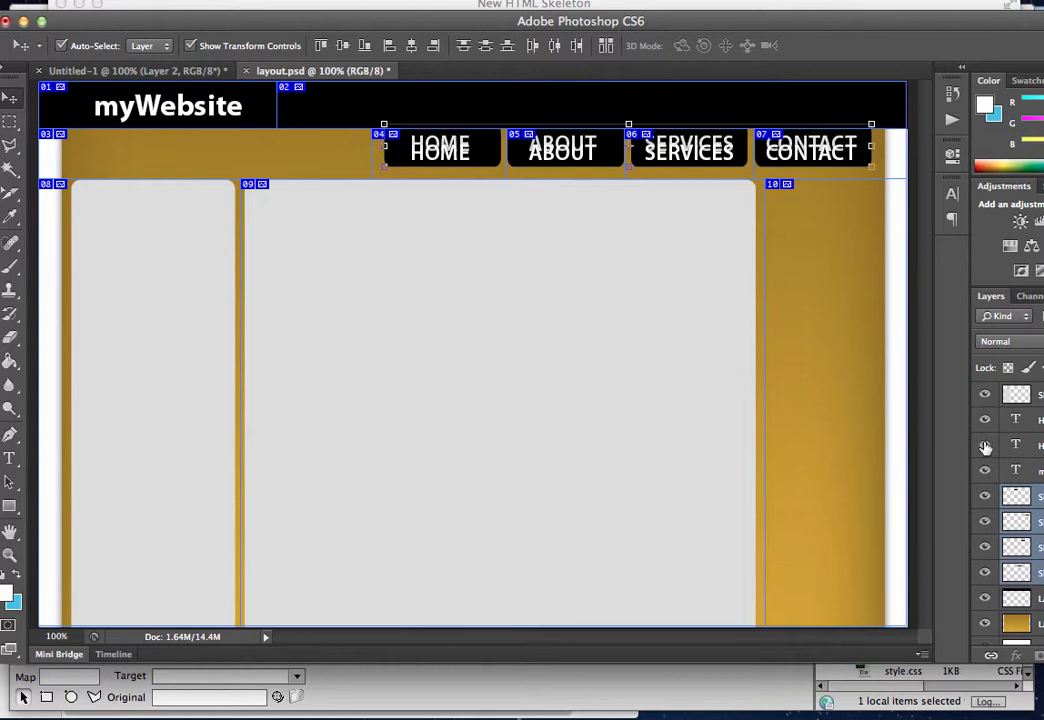
left_click(986, 446)
left_click(986, 446)
left_click(986, 446)
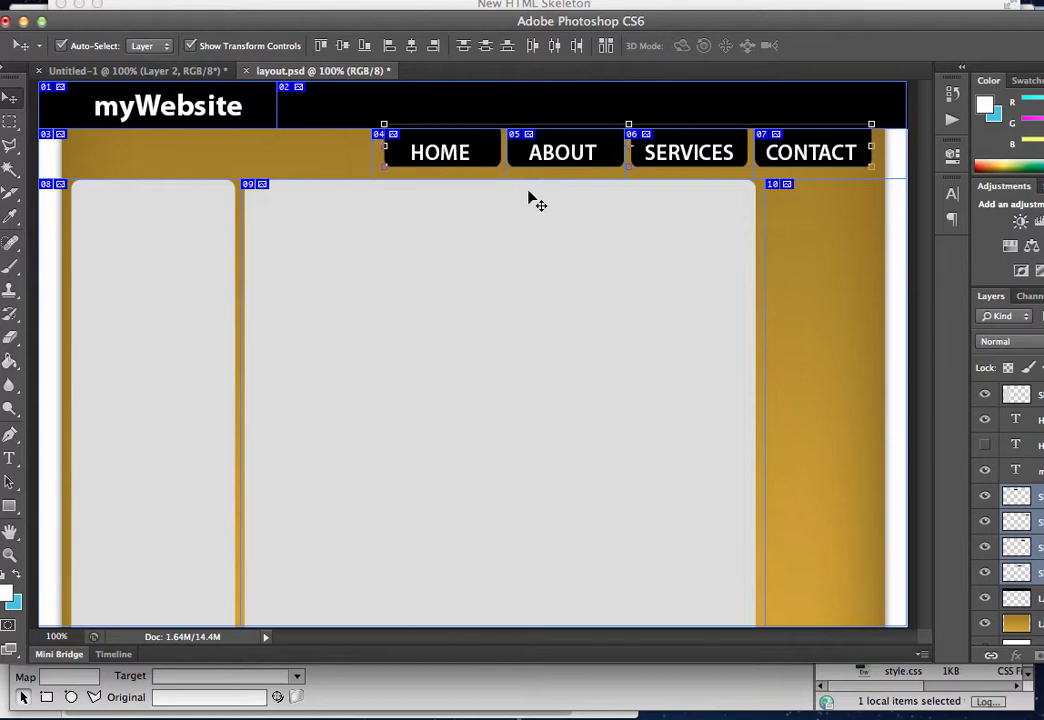
Open Save for Web and select the four navigation button slices, 04 to 07
left_click(18, 1)
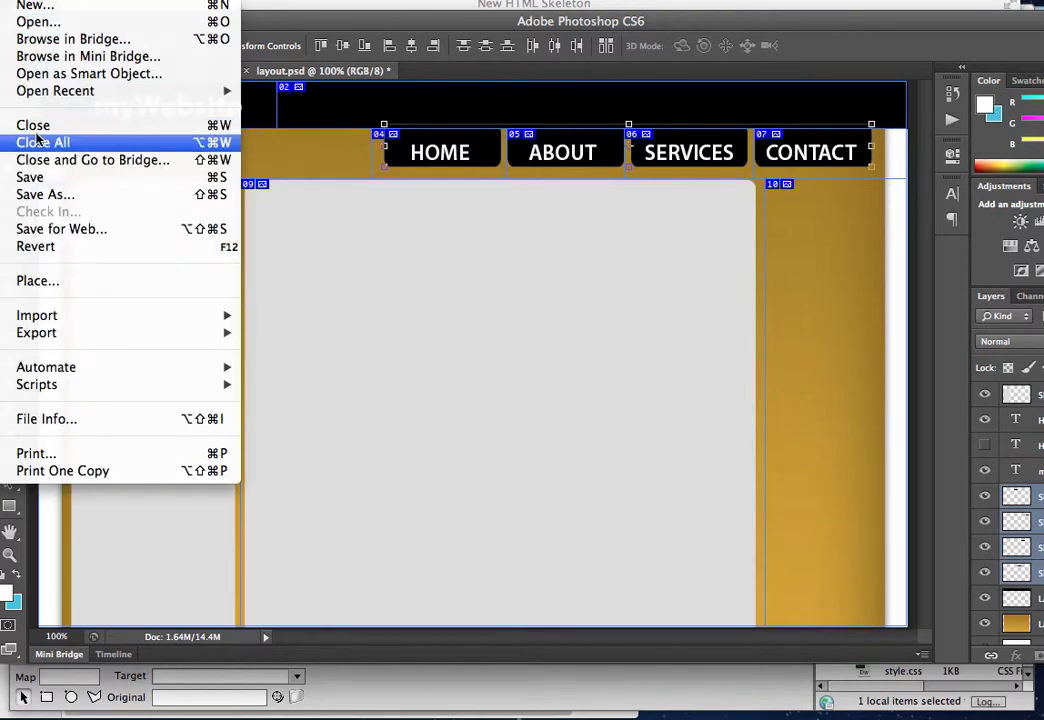
left_click(68, 229)
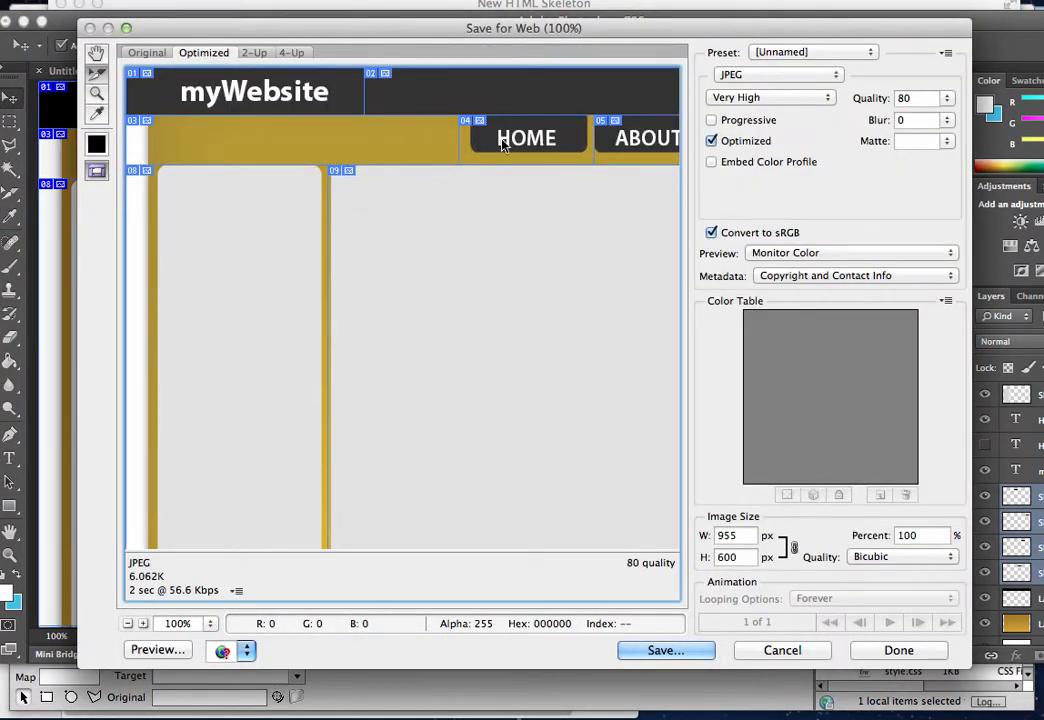
scroll(504, 145, "right", 8)
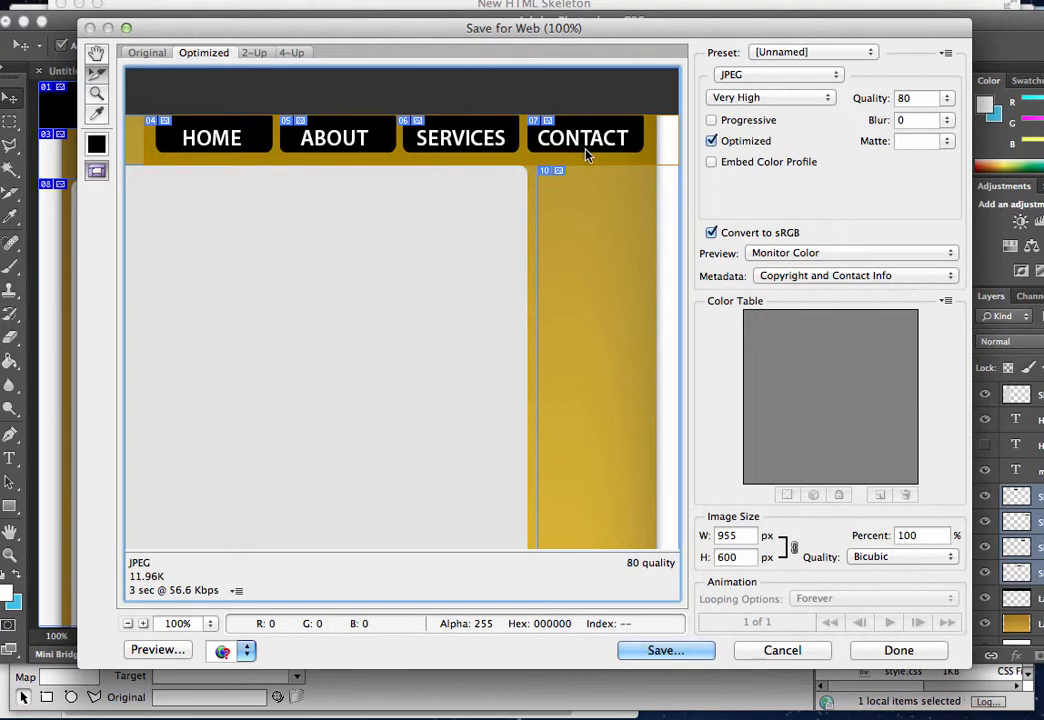
Start saving the optimized images and limit the export to Selected Slices
left_click(664, 651)
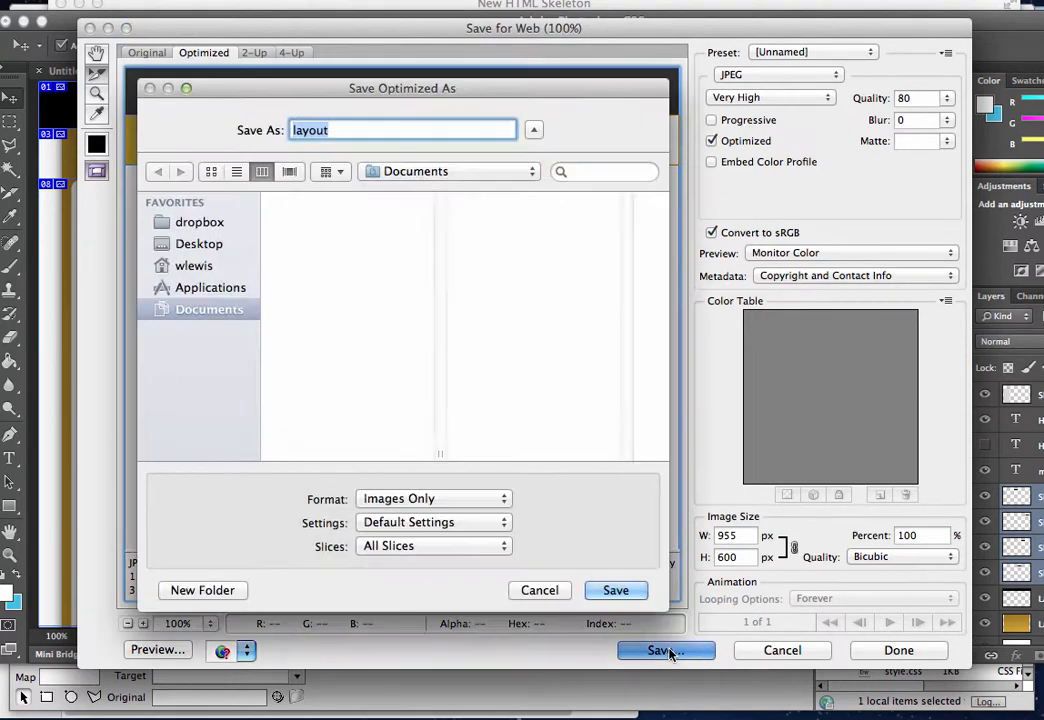
left_click(505, 548)
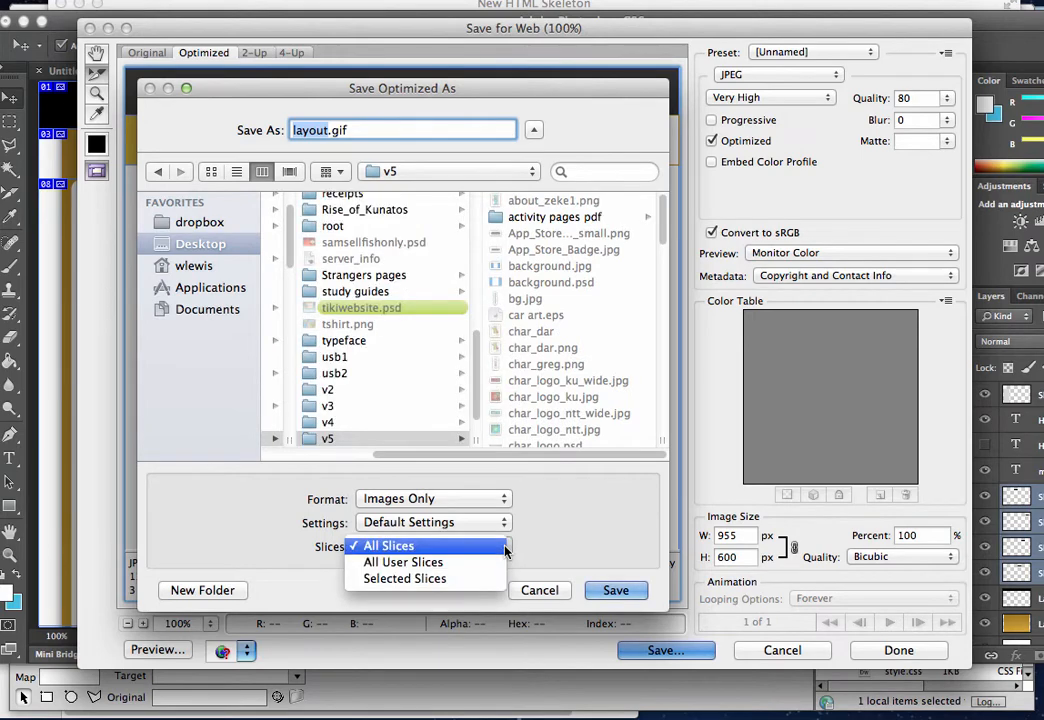
left_click(505, 548)
left_click(505, 548)
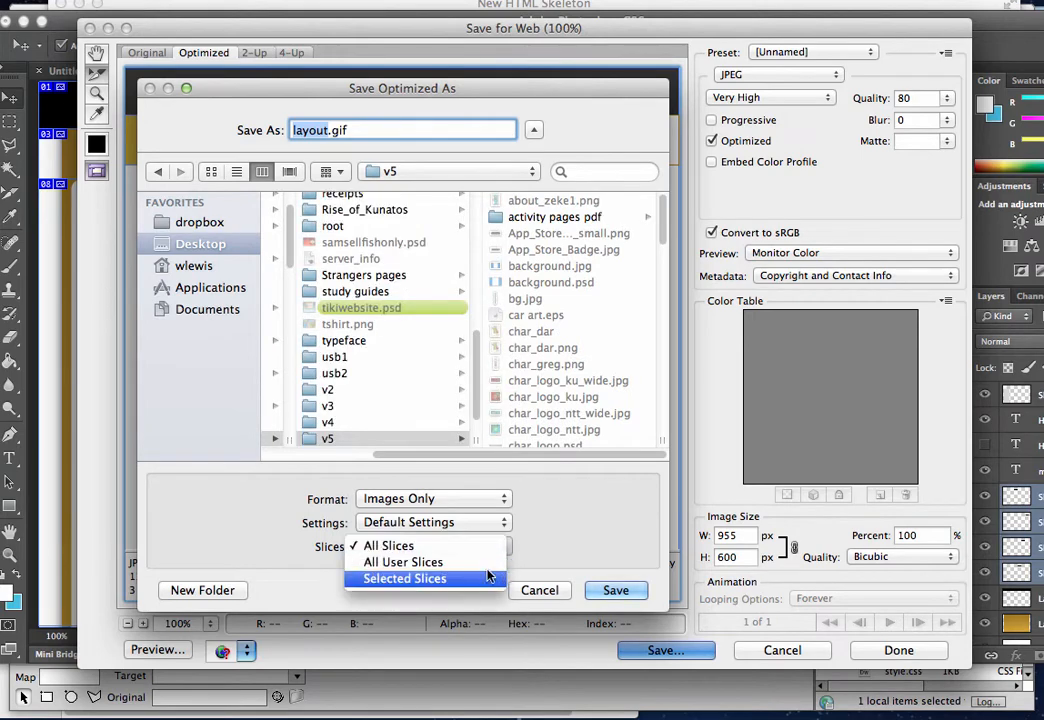
left_click(484, 580)
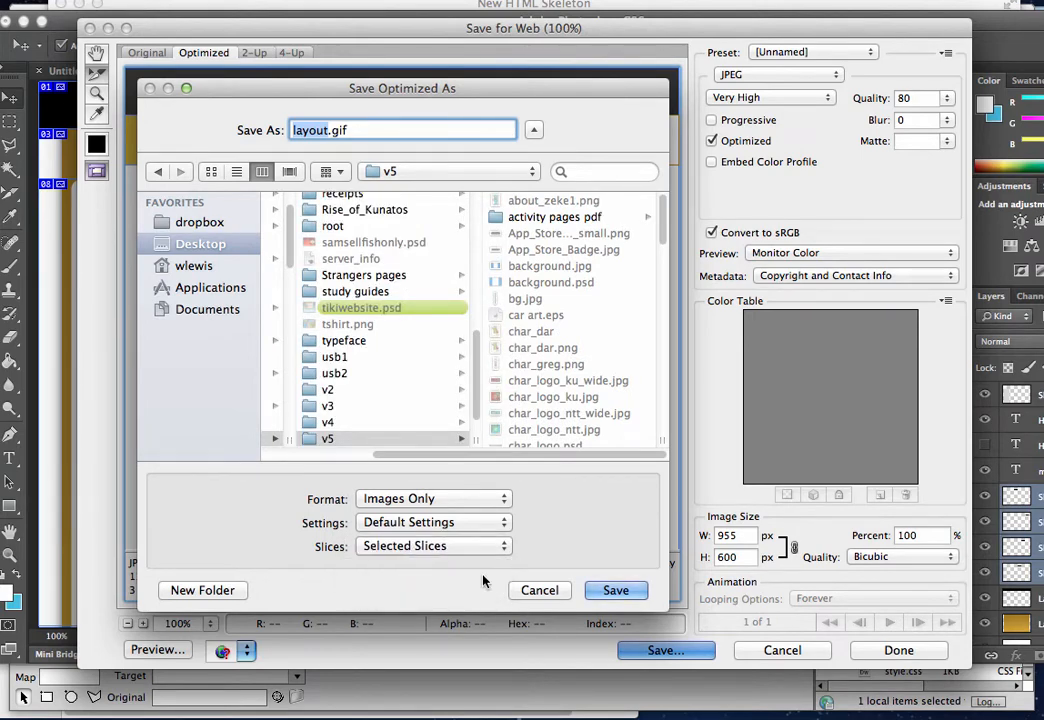
Save the slices into the demo2 folder under the name rollover, removing the gif extension
left_click(530, 172)
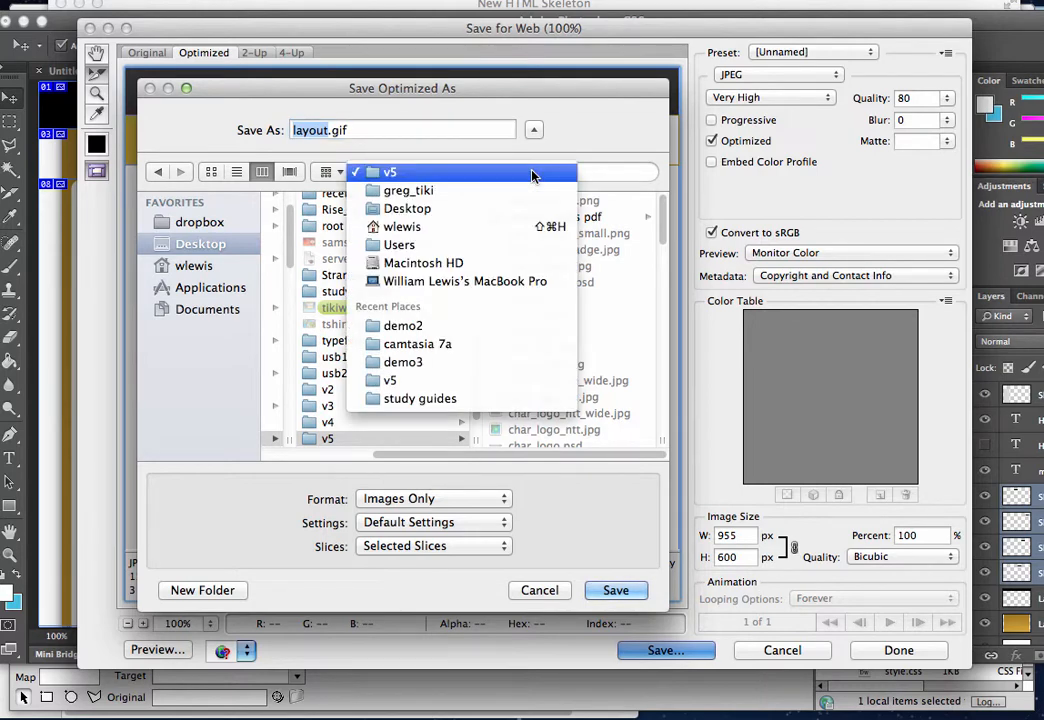
left_click(457, 327)
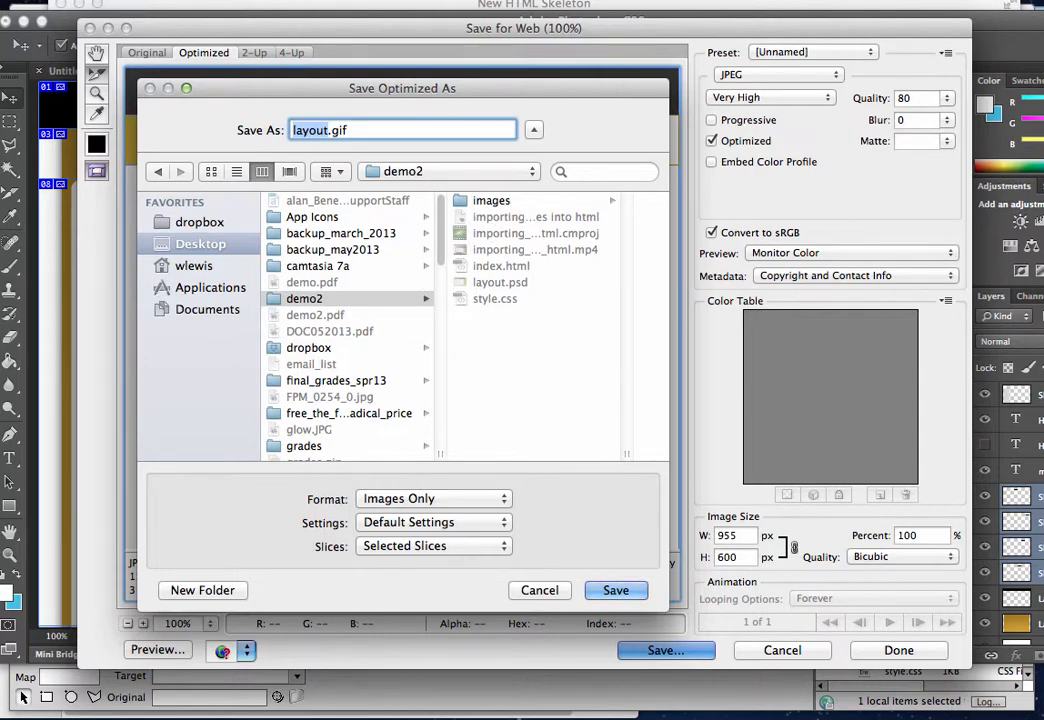
type("rollover")
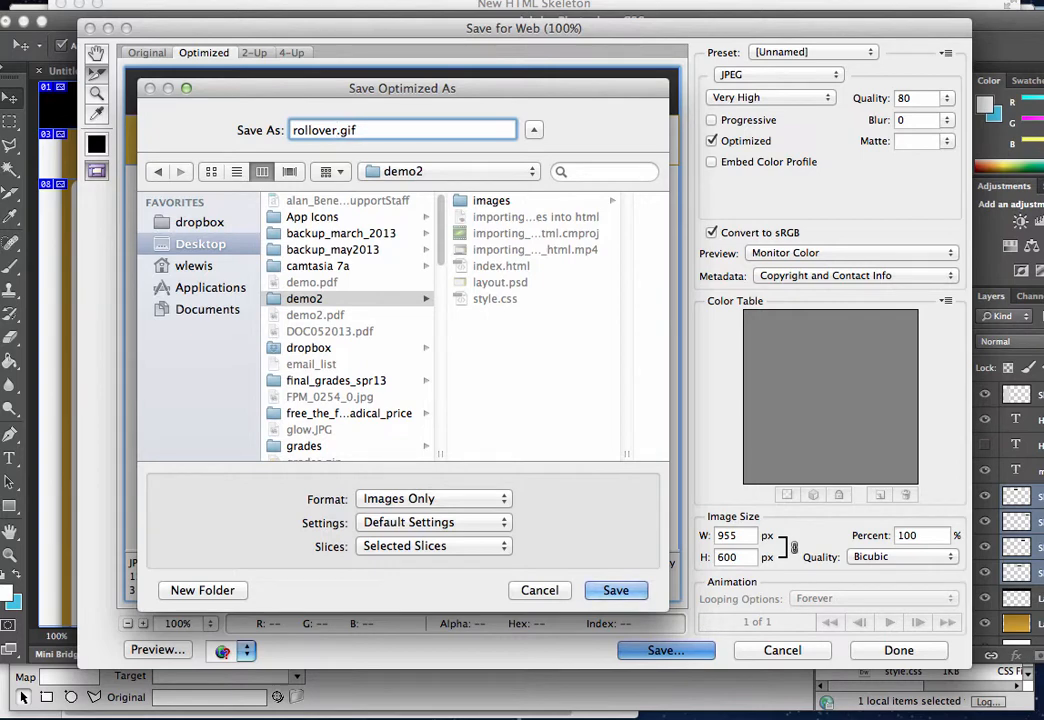
key("shift+Right")
key("shift+Right")
key("shift+Right")
key("shift+Right")
key("BackSpace")
left_click(616, 590)
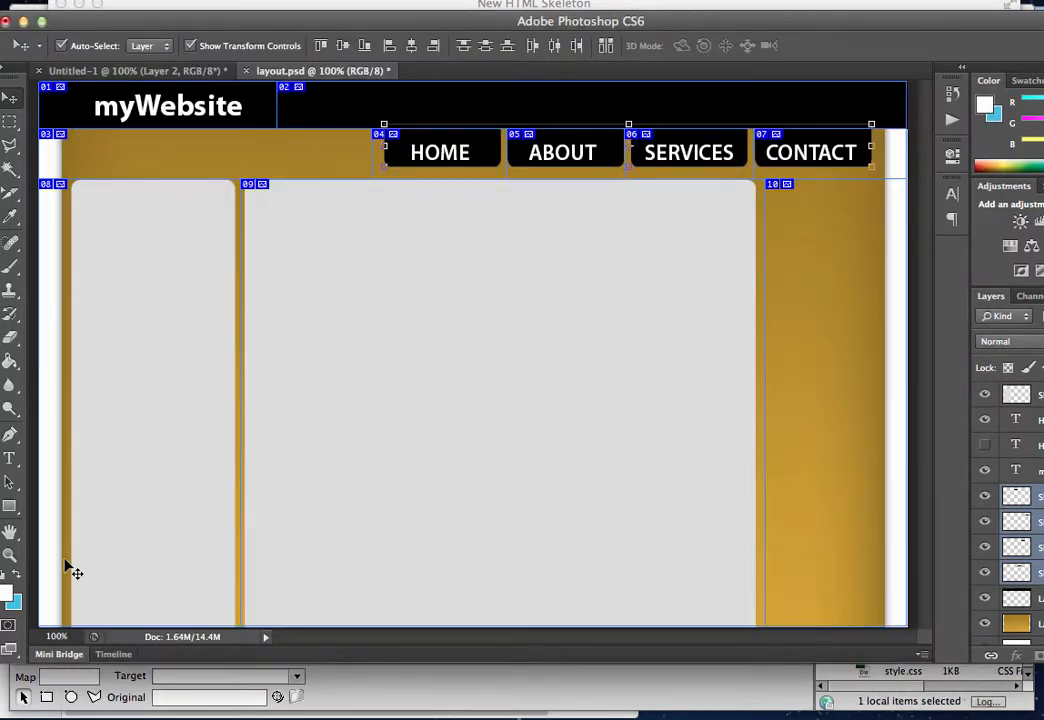
Check the images folder inside demo2 for the exported rollover images and return to the layout
left_click(75, 706)
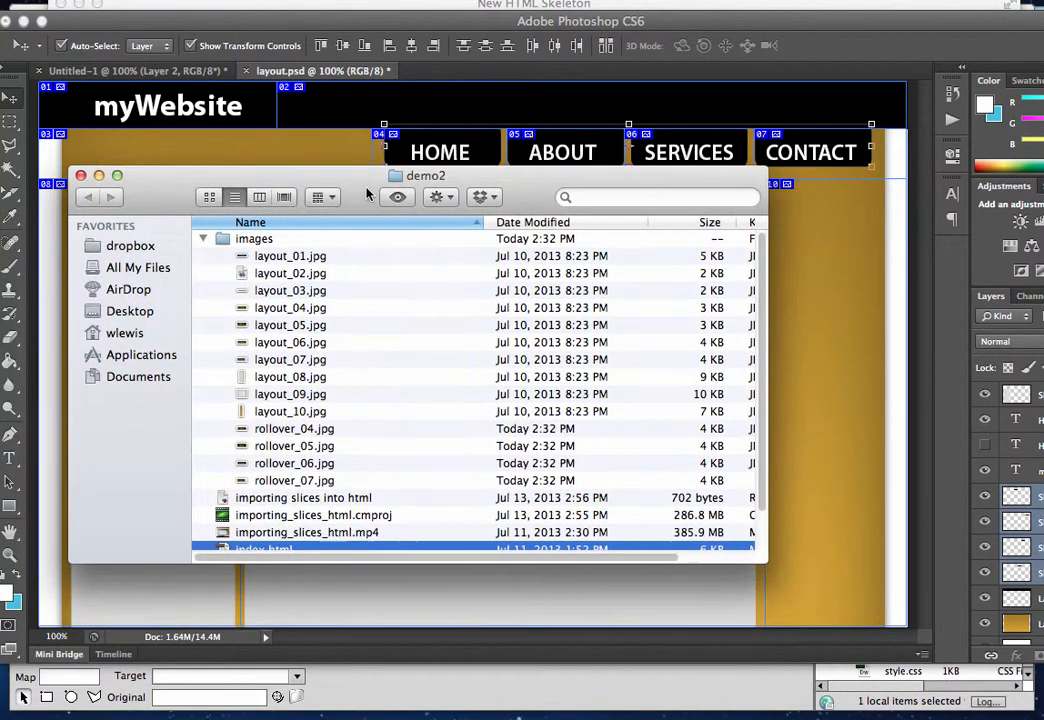
left_click(204, 238)
left_click(204, 238)
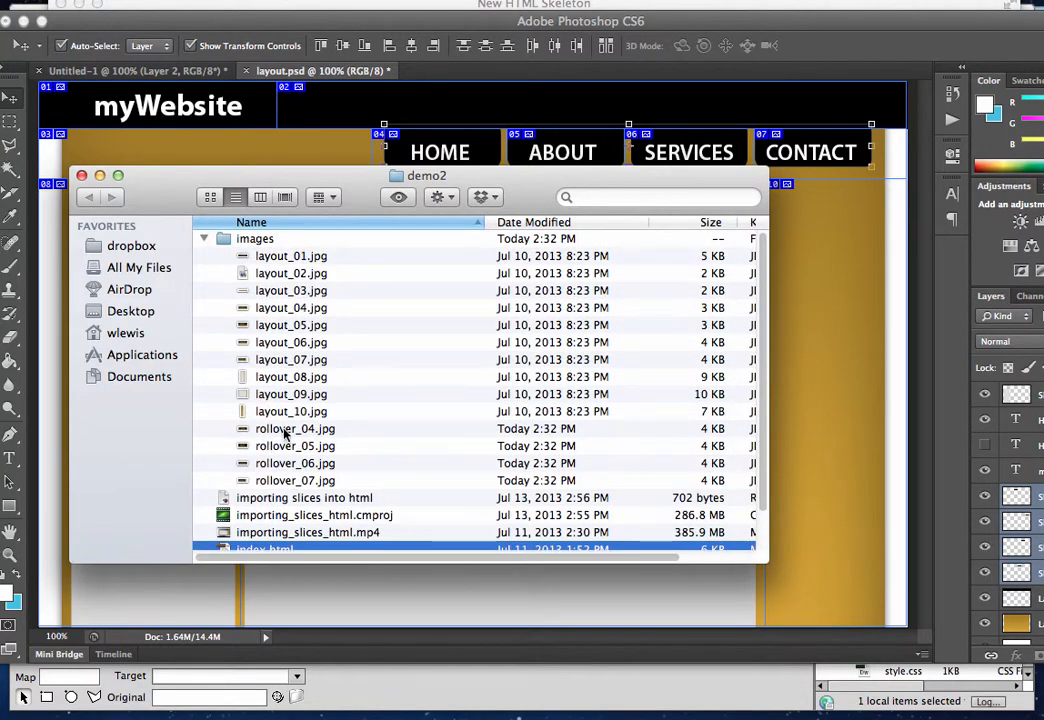
mouse_move(287, 428)
left_mouse_down()
mouse_move(262, 466)
mouse_move(293, 430)
left_mouse_up()
left_click(834, 368)
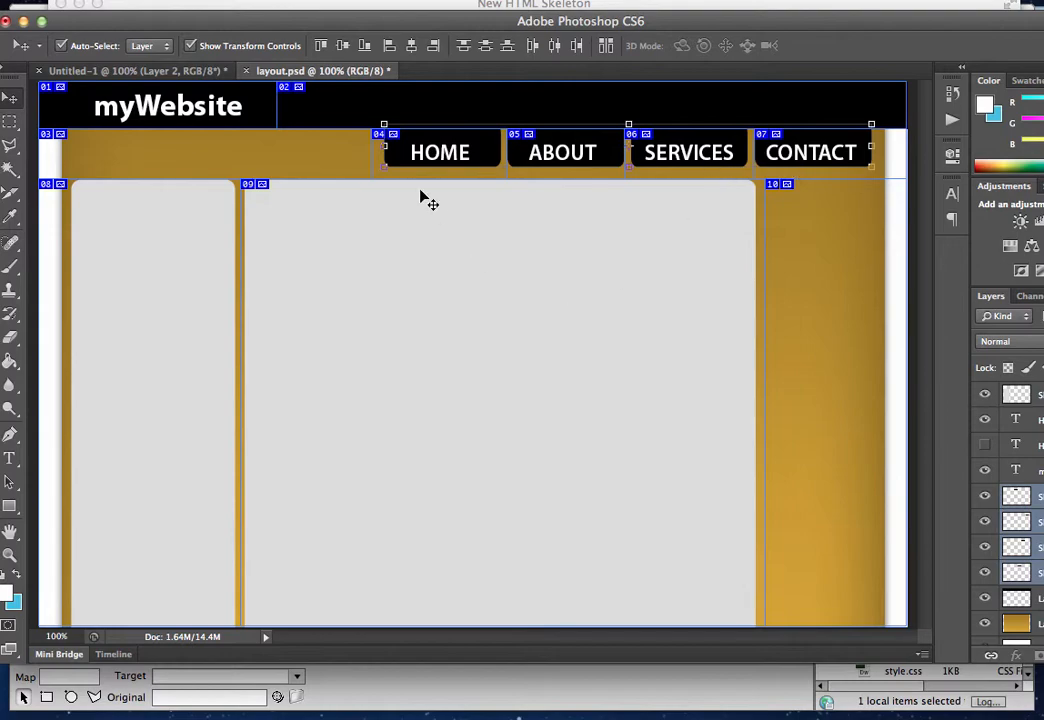
Switch to Dreamweaver and inspect the header, column text and navigation button images in index.html
left_click(725, 703)
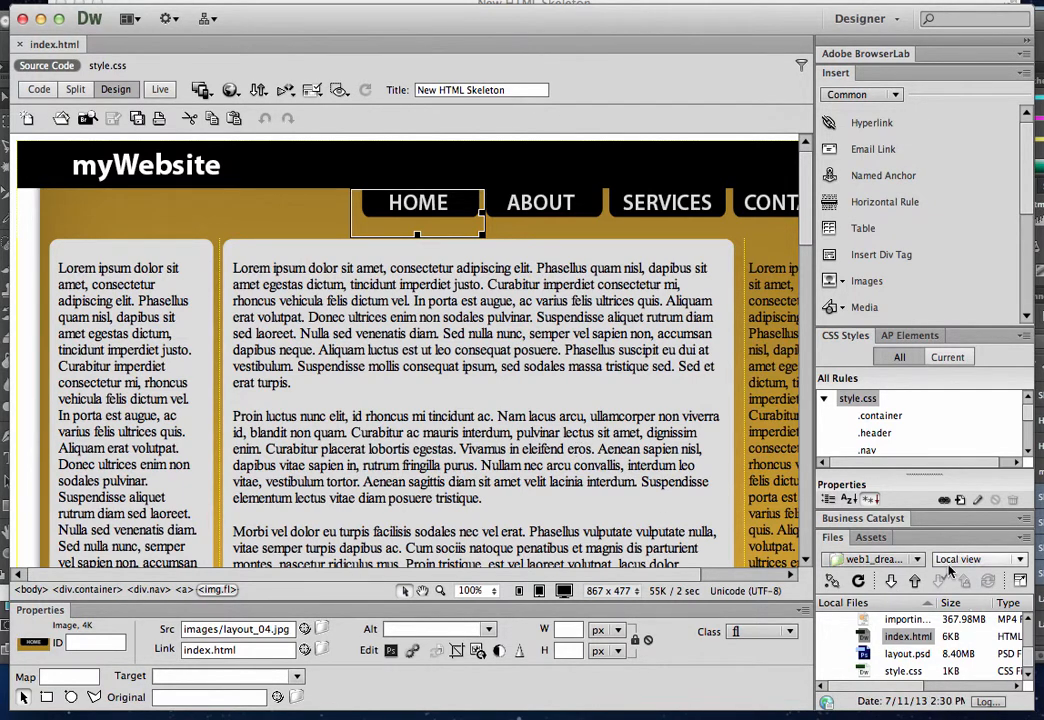
left_click(165, 178)
left_click(130, 200)
left_click(155, 285)
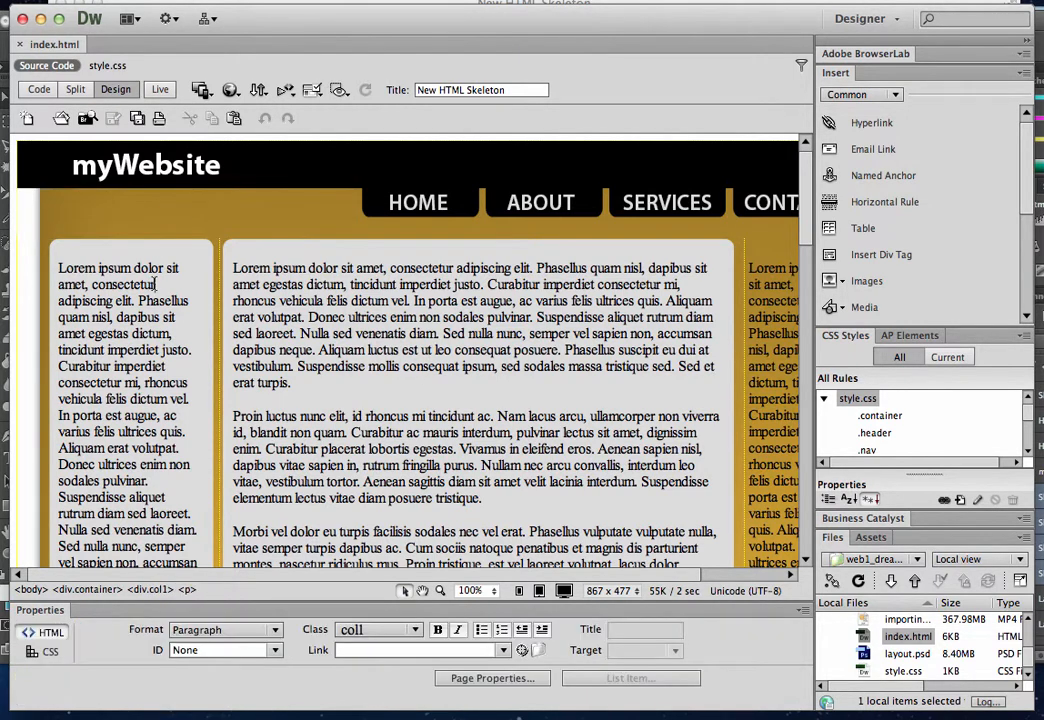
left_click(693, 358)
left_click(431, 217)
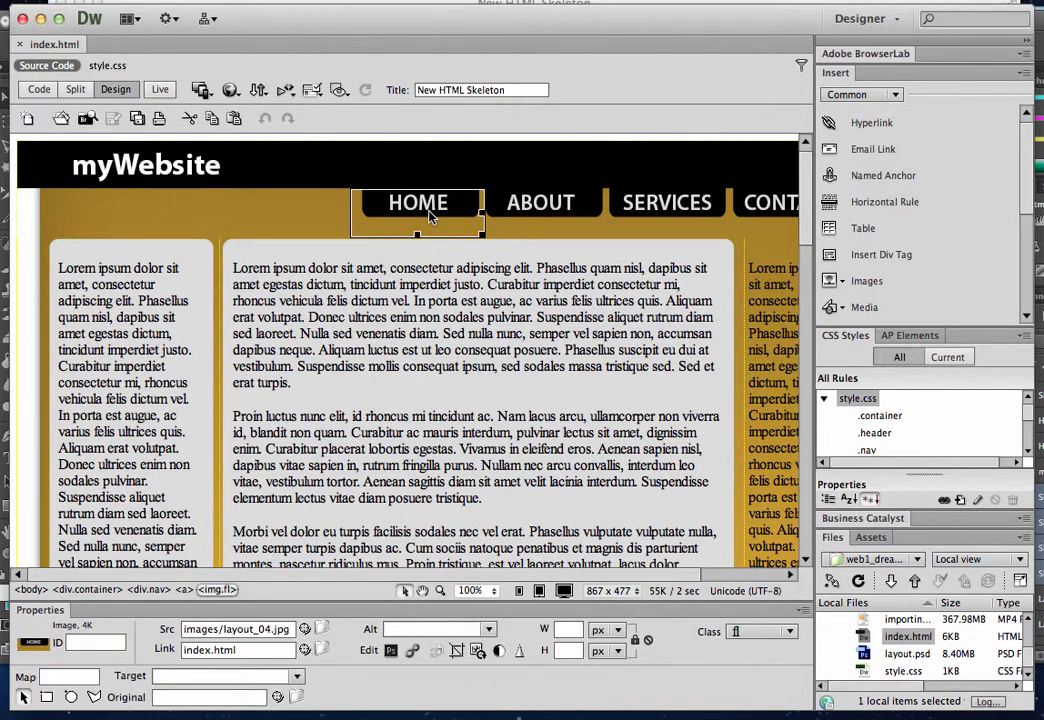
left_click(536, 220)
left_click(672, 220)
left_click(770, 208)
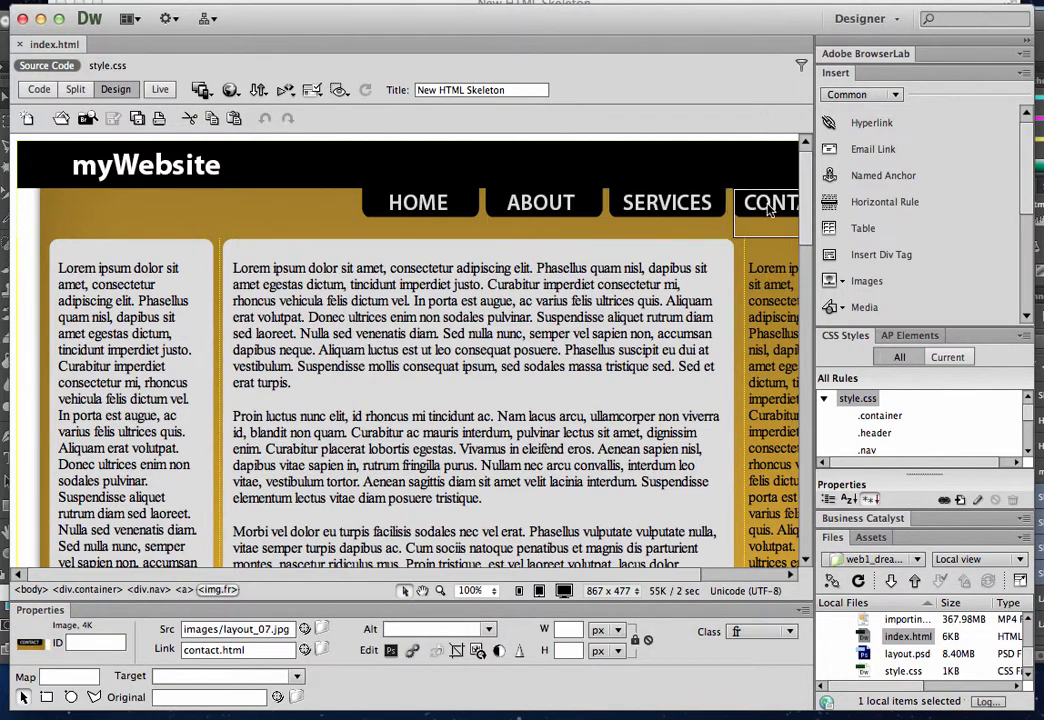
left_click(676, 202)
left_click(556, 205)
Delete the HOME, ABOUT, SERVICES and CONTACT images from the page's navigation bar
left_click(430, 202)
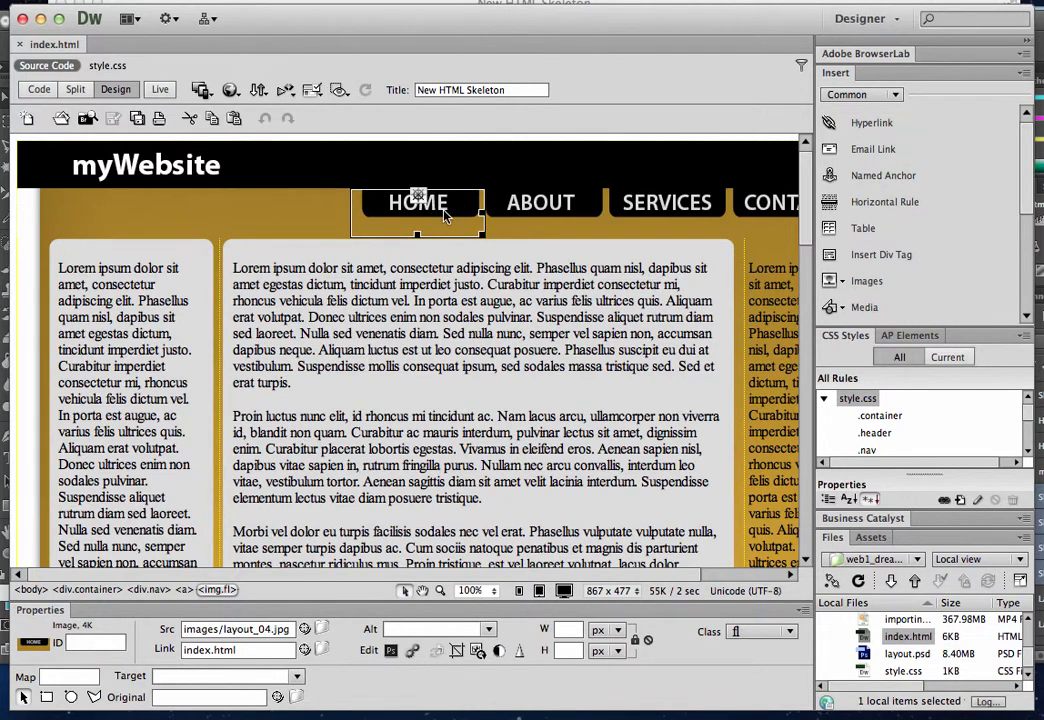
key("Delete")
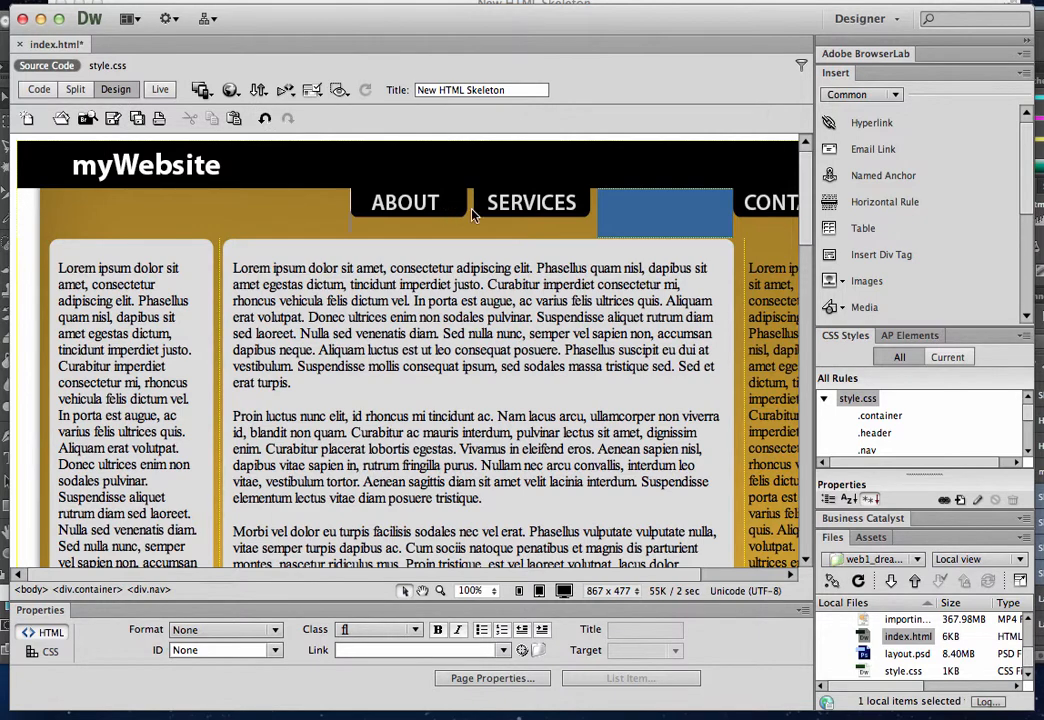
left_click(433, 207)
key("Delete")
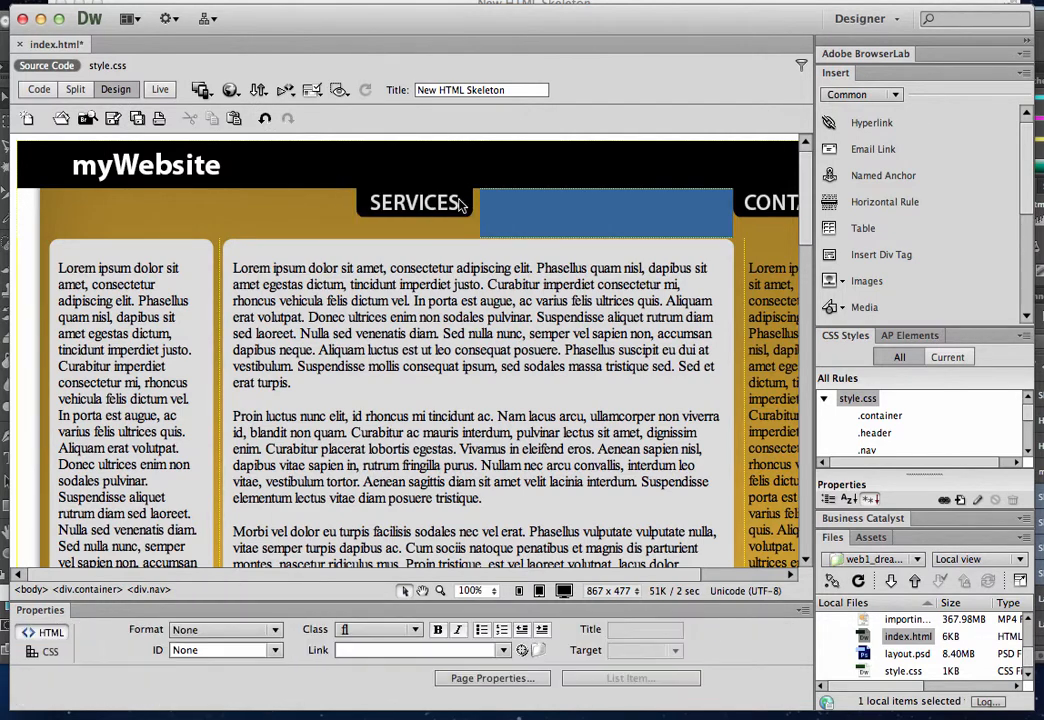
left_click(453, 204)
key("Delete")
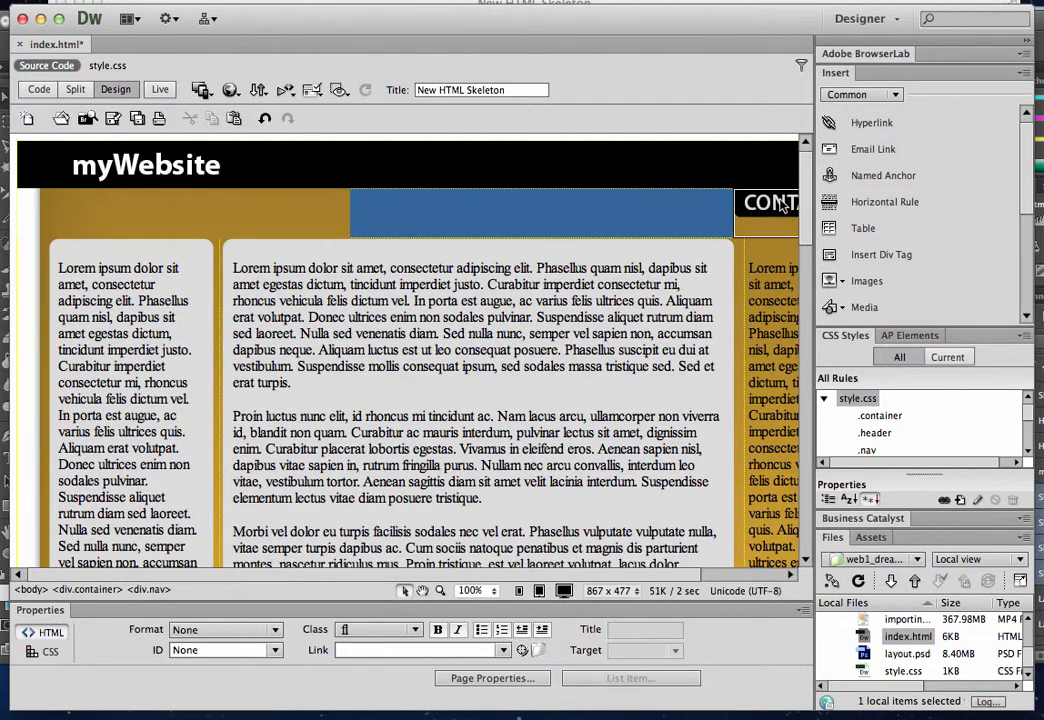
left_click(784, 204)
key("Delete")
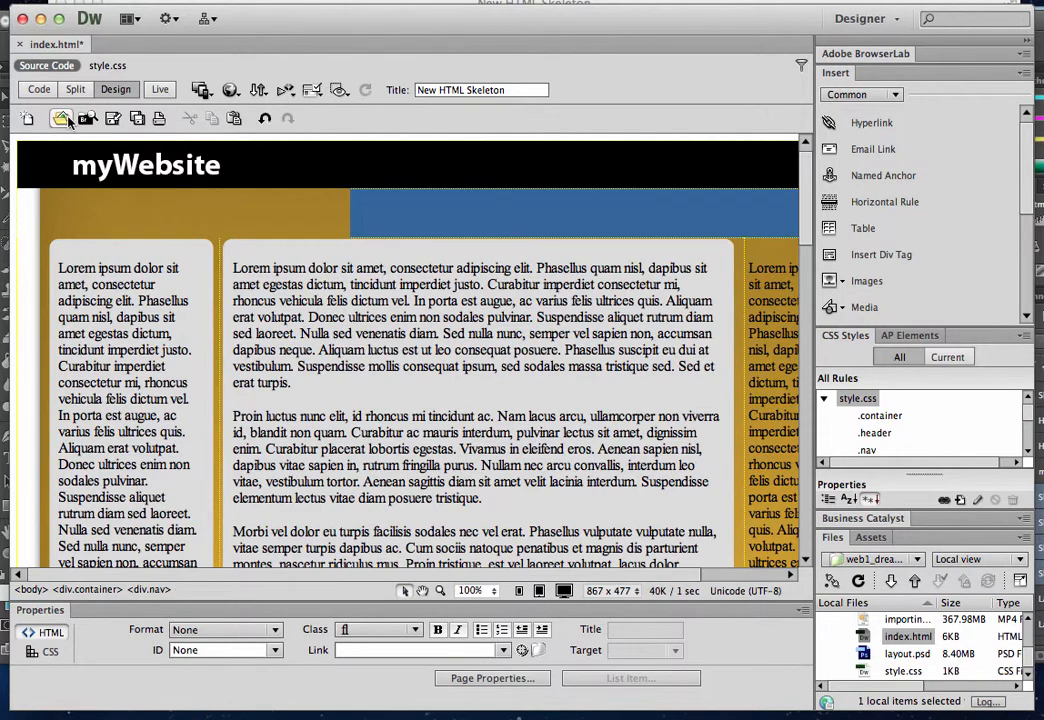
Examine the nav div and its remaining image in the page's source code, and return to Design view
left_click(40, 90)
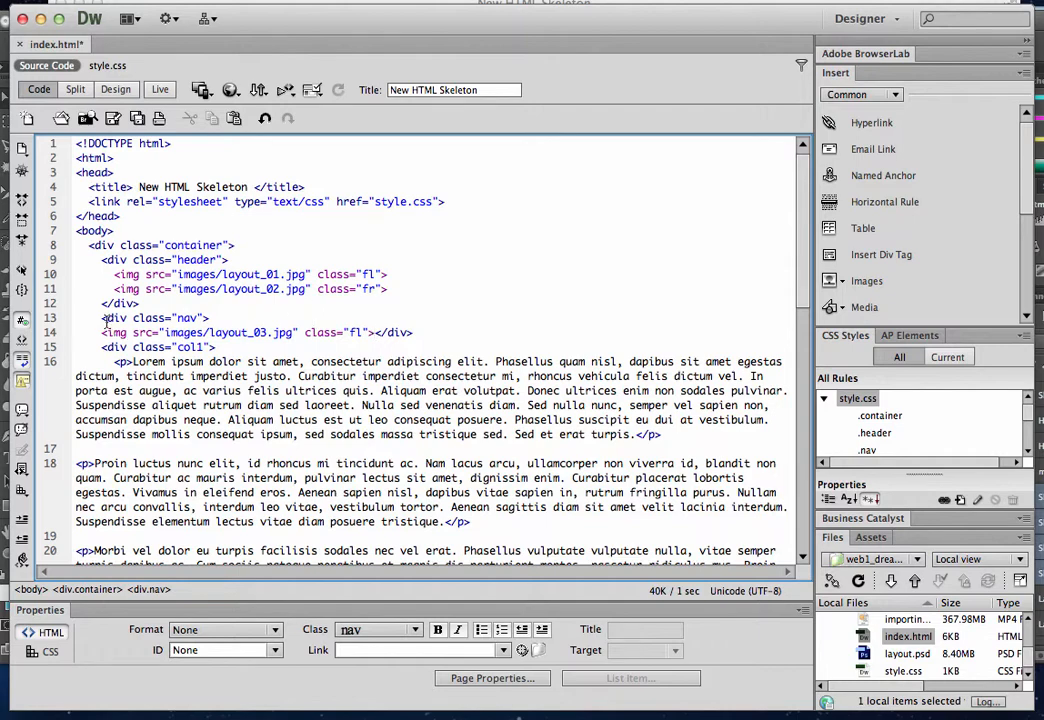
left_click_drag(102, 318, 215, 321)
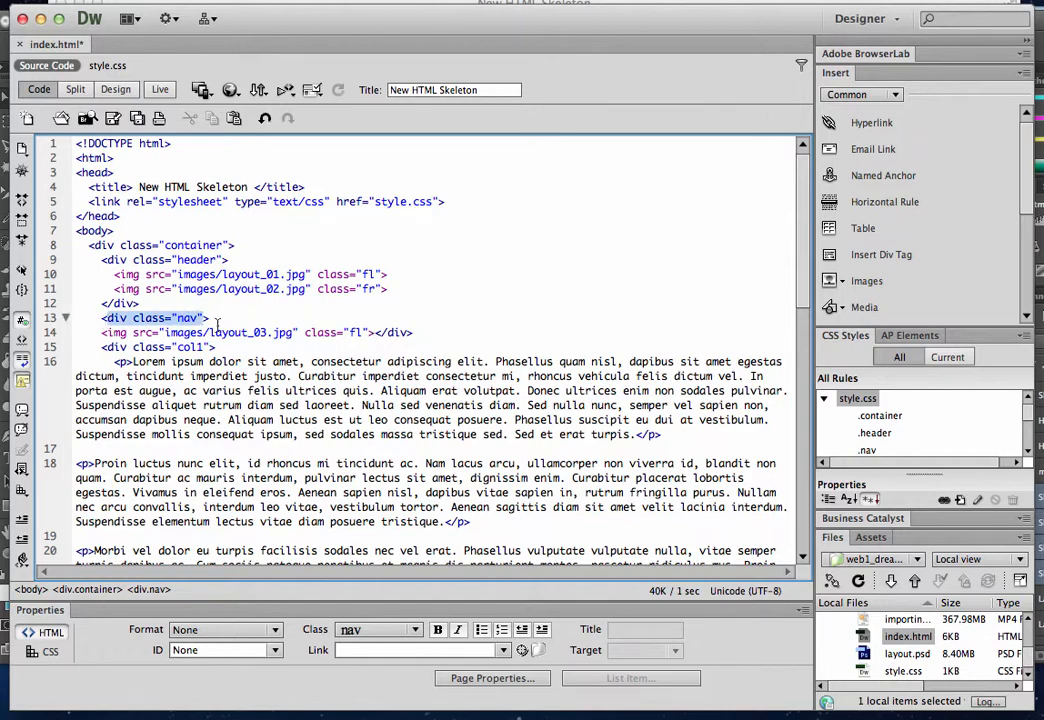
left_click(374, 332)
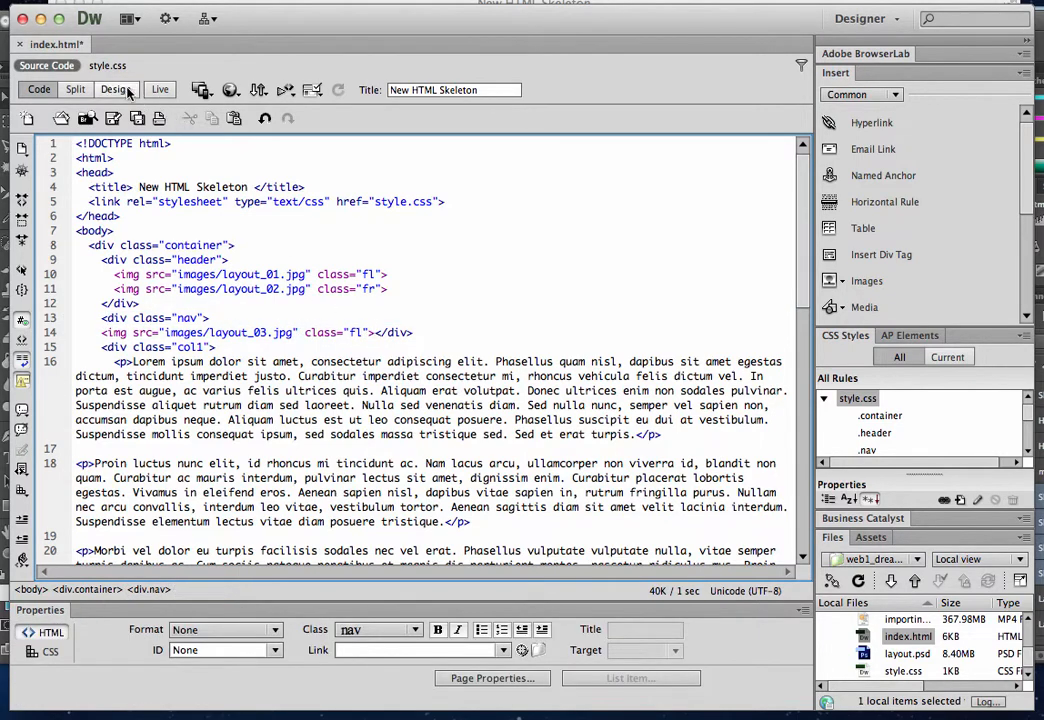
left_click(115, 90)
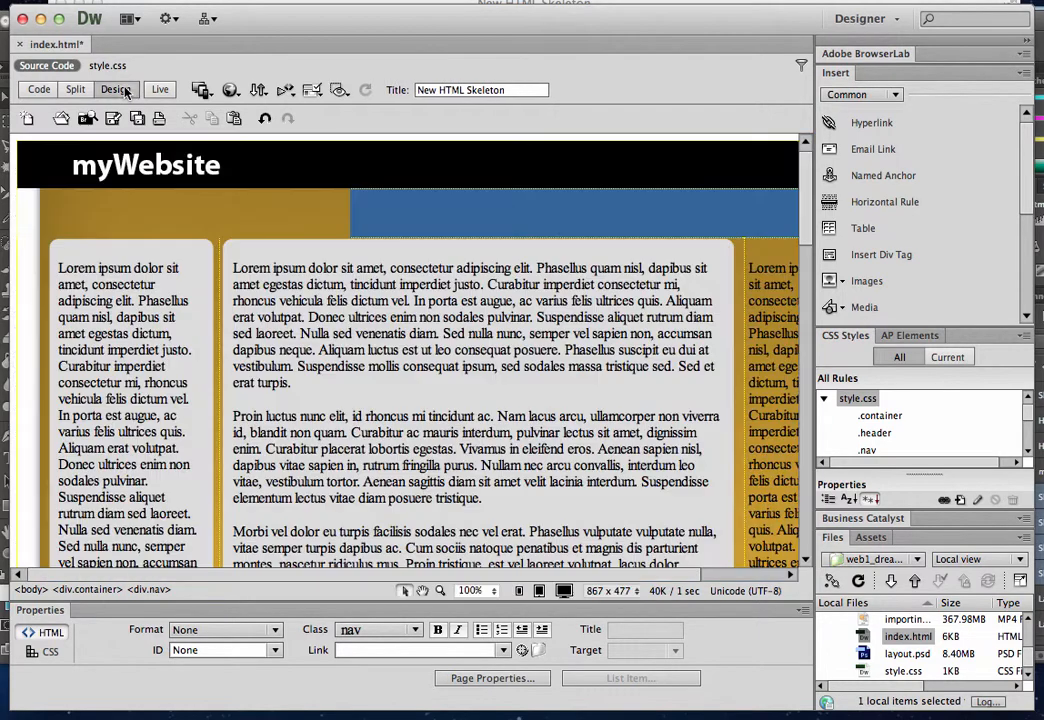
Start a rollover image in the empty nav div and choose images/layout_04.jpg as its original image
left_click(338, 214)
left_click(364, 214)
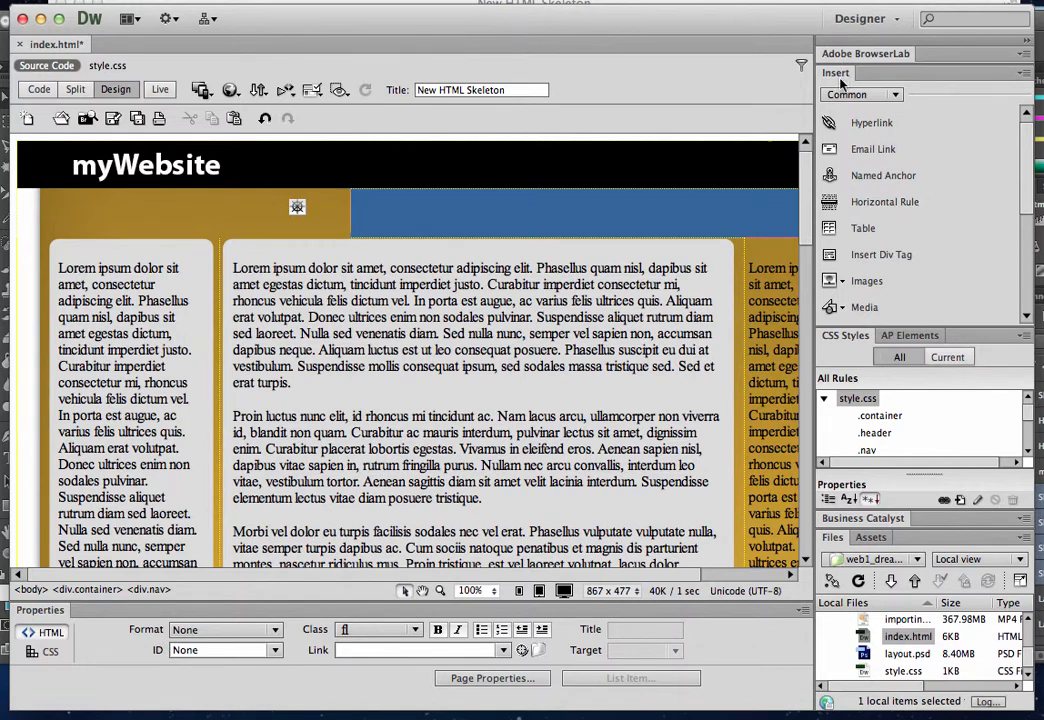
left_click(845, 283)
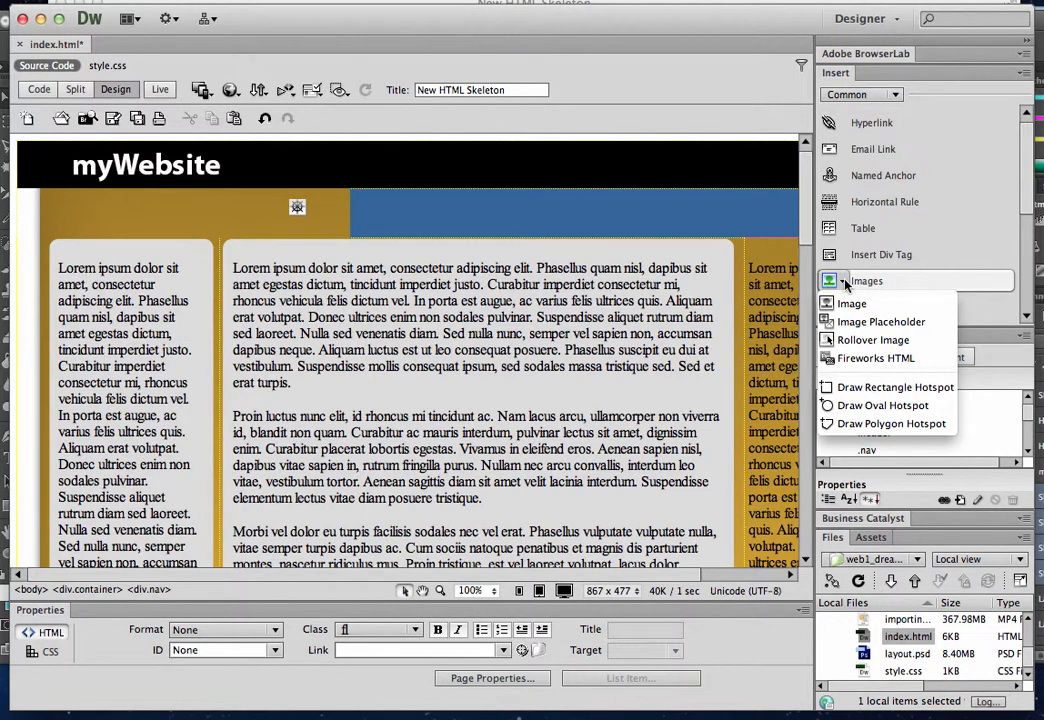
left_click(842, 341)
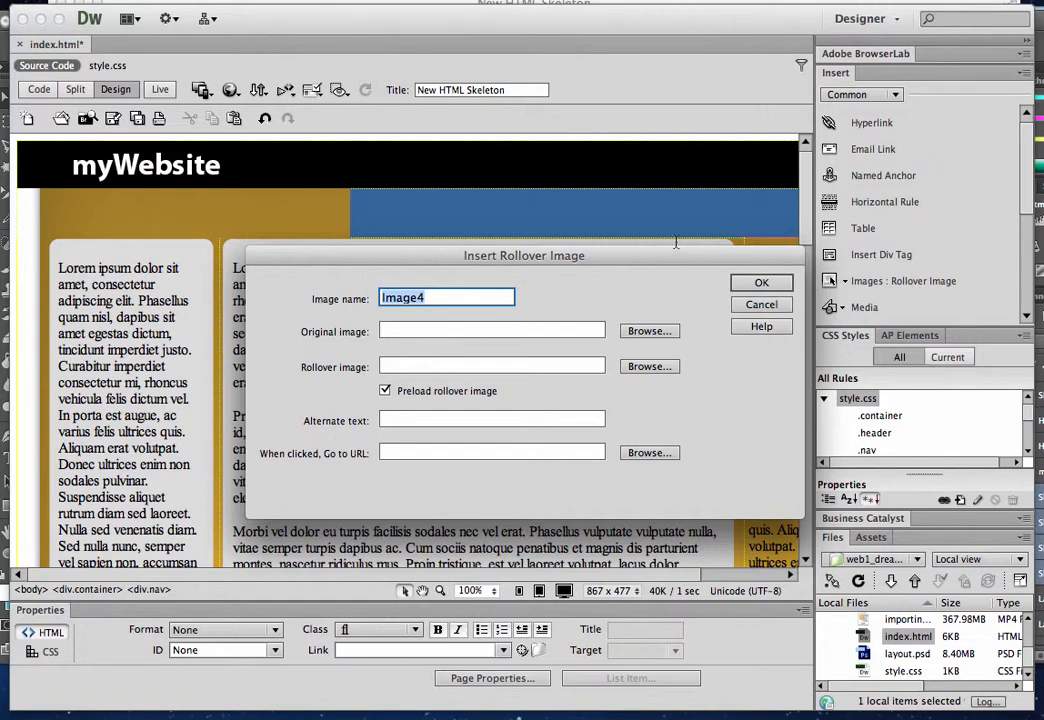
left_click(442, 298)
left_click_drag(442, 298, 344, 296)
left_click(425, 299)
left_click(644, 333)
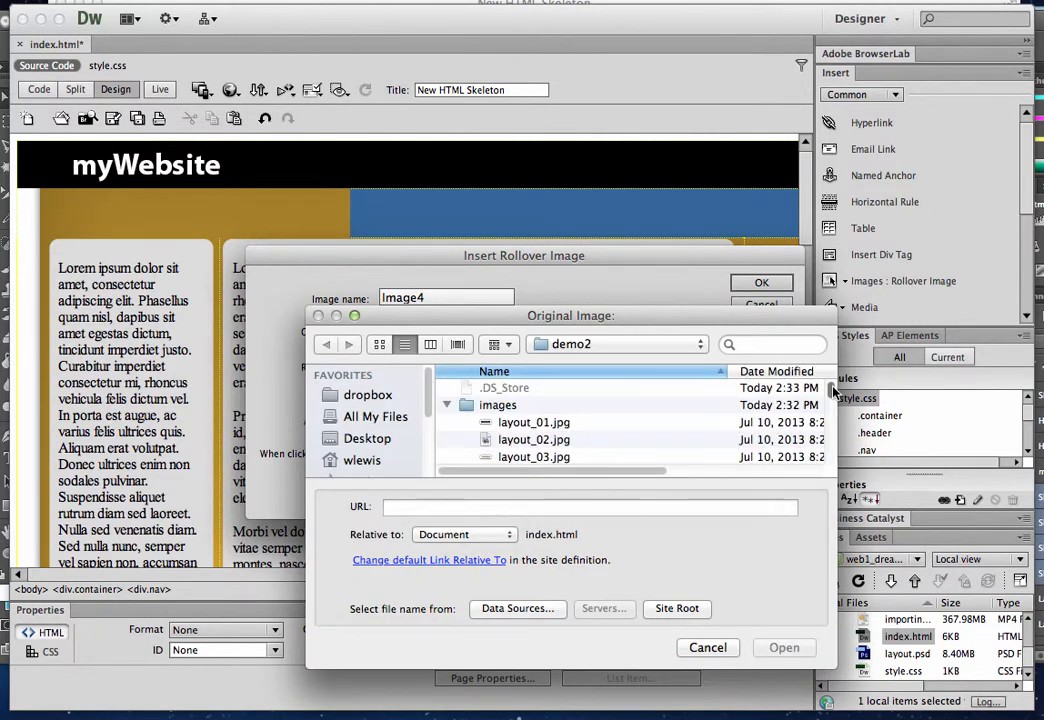
scroll(833, 400, "down", 3)
scroll(833, 400, "down", 5)
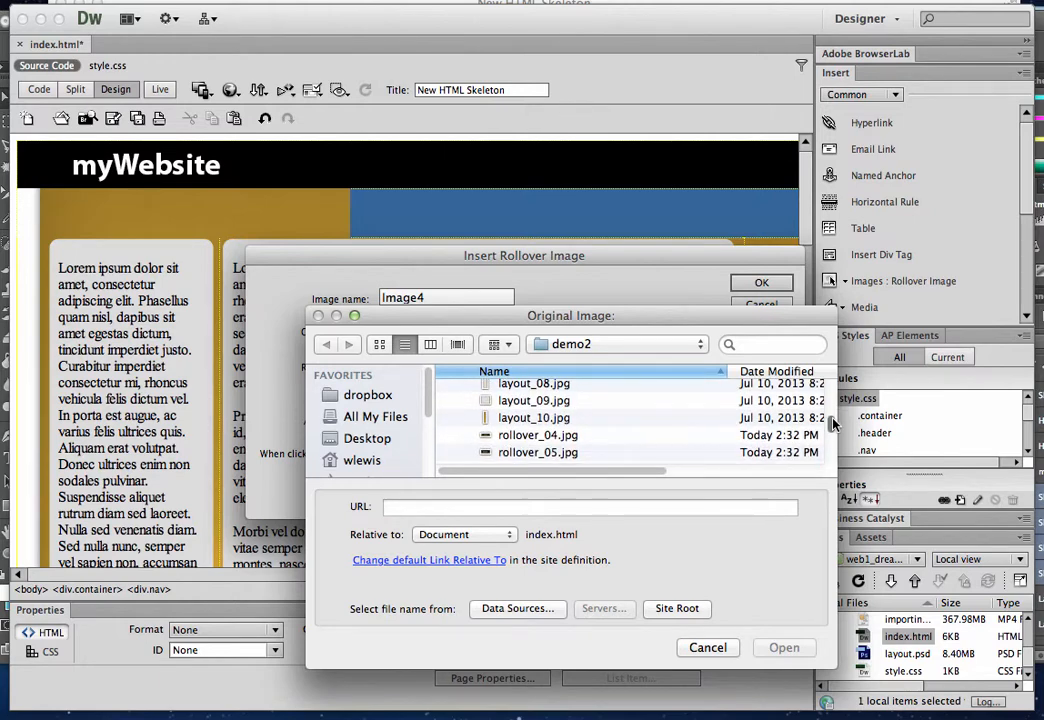
scroll(833, 405, "up", 4)
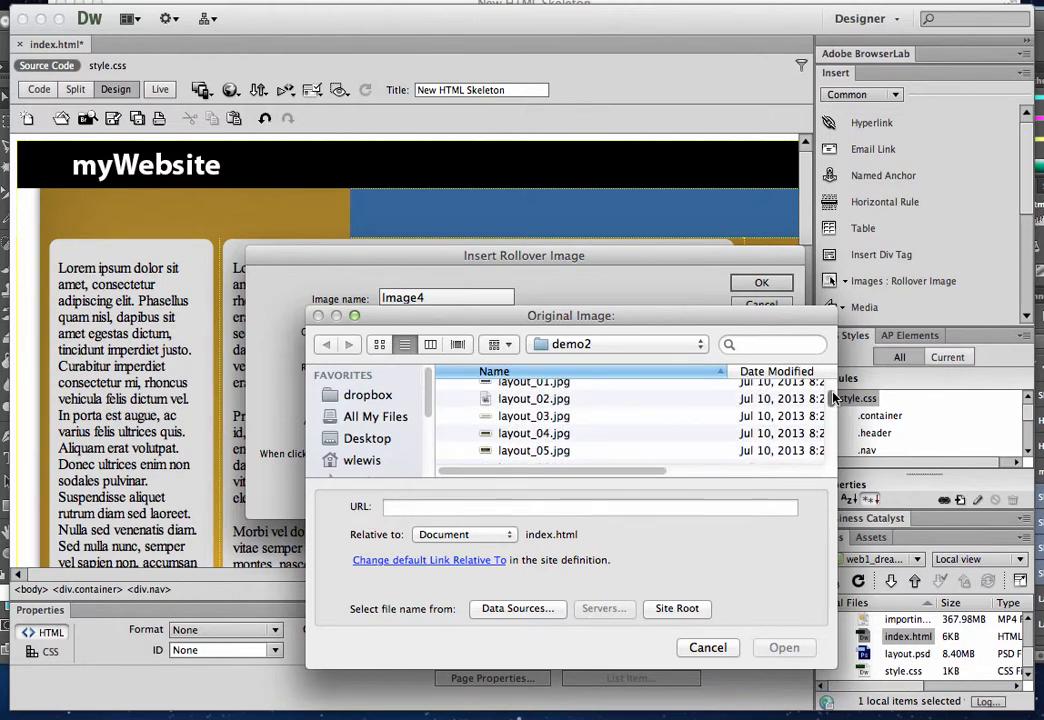
left_click(562, 433)
left_click(783, 648)
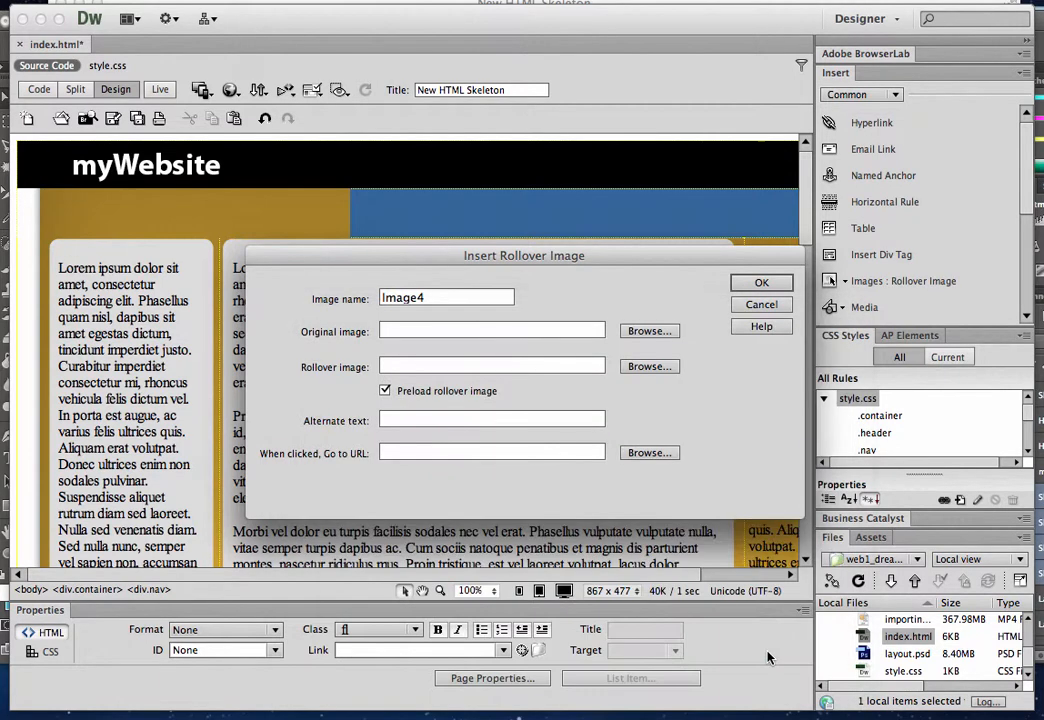
Choose rollover_04.jpg from the images folder as the rollover image
left_click(648, 367)
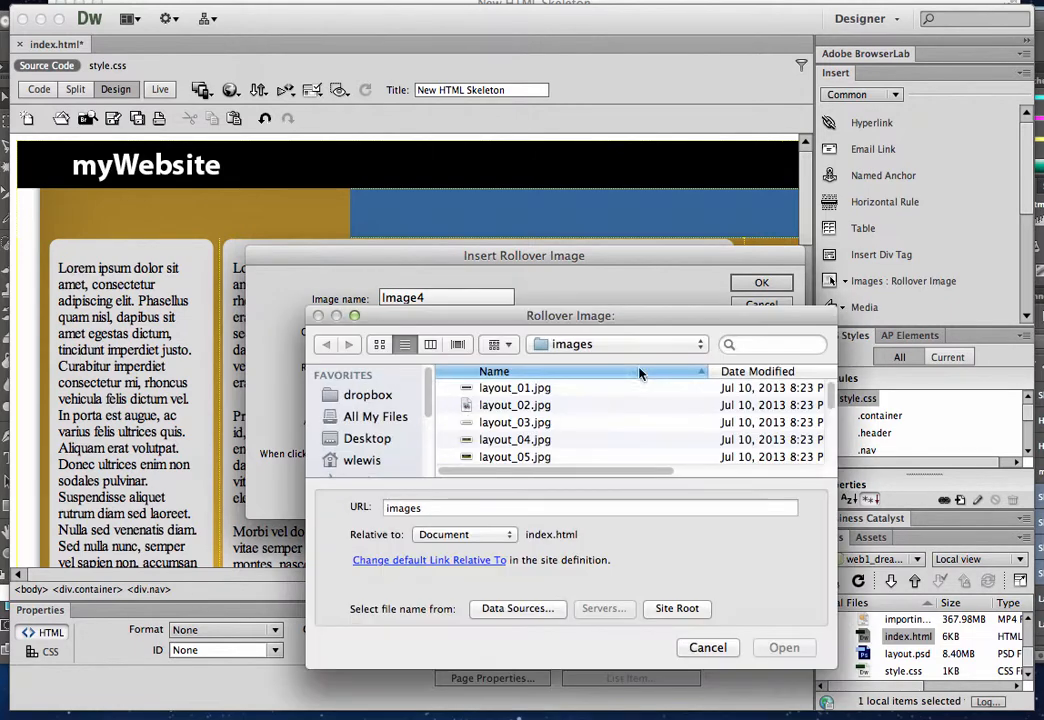
scroll(830, 400, "down", 5)
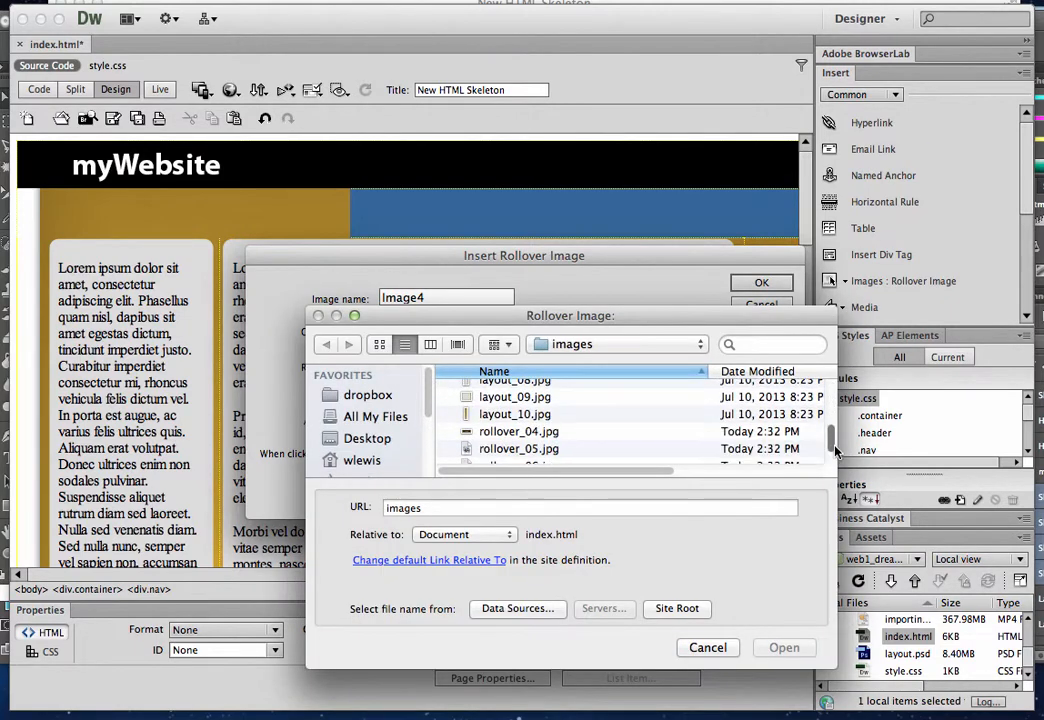
left_click(550, 404)
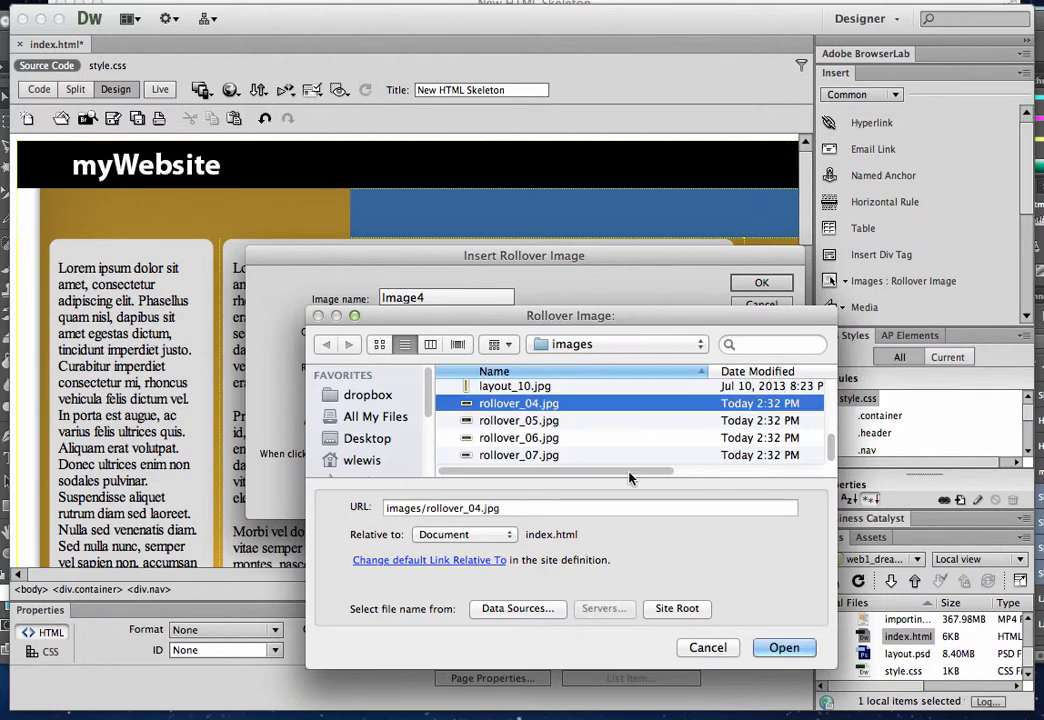
left_click(778, 646)
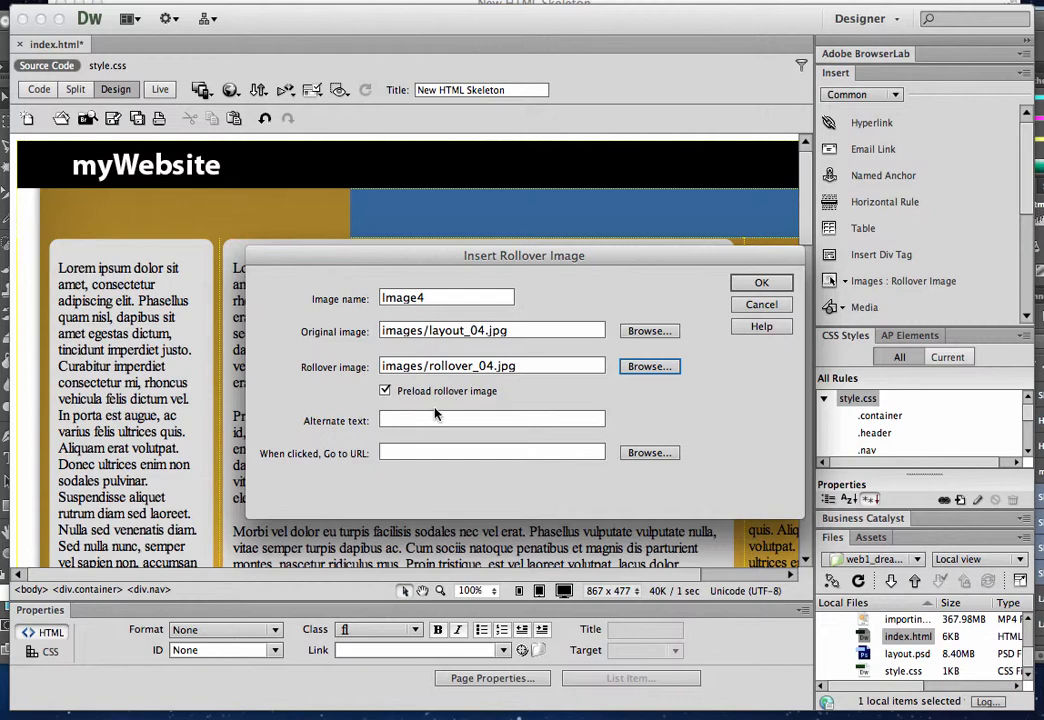
Set the rollover's alternate text to Home and its target URL to index.html
left_click(428, 421)
type("Home")
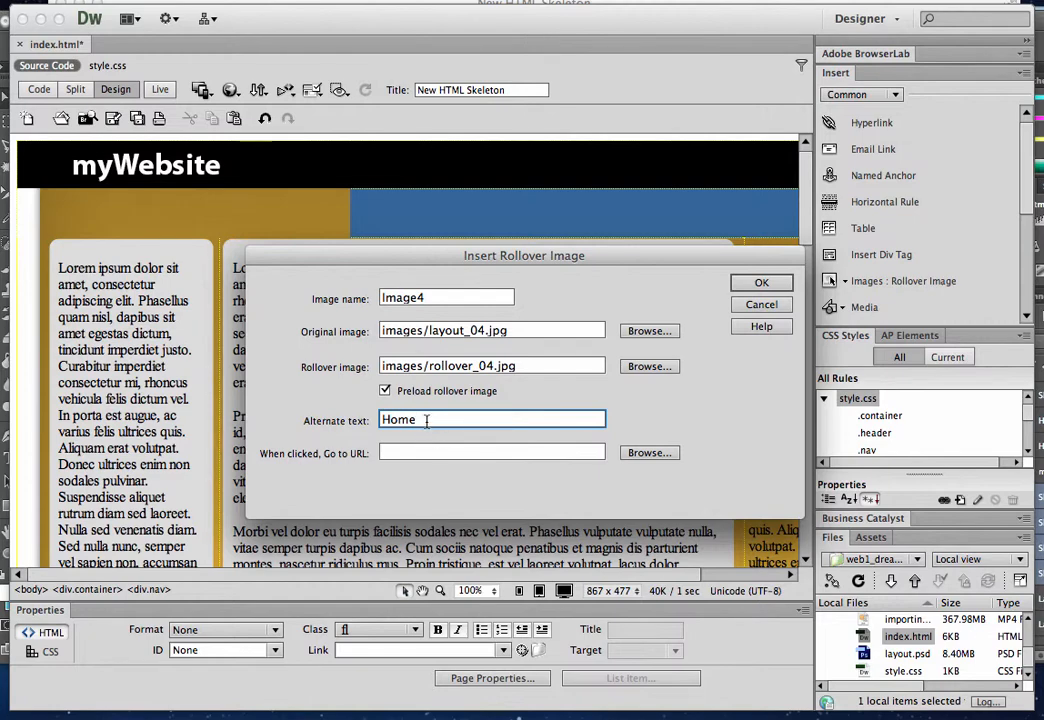
left_click_drag(427, 422, 360, 421)
left_click(397, 454)
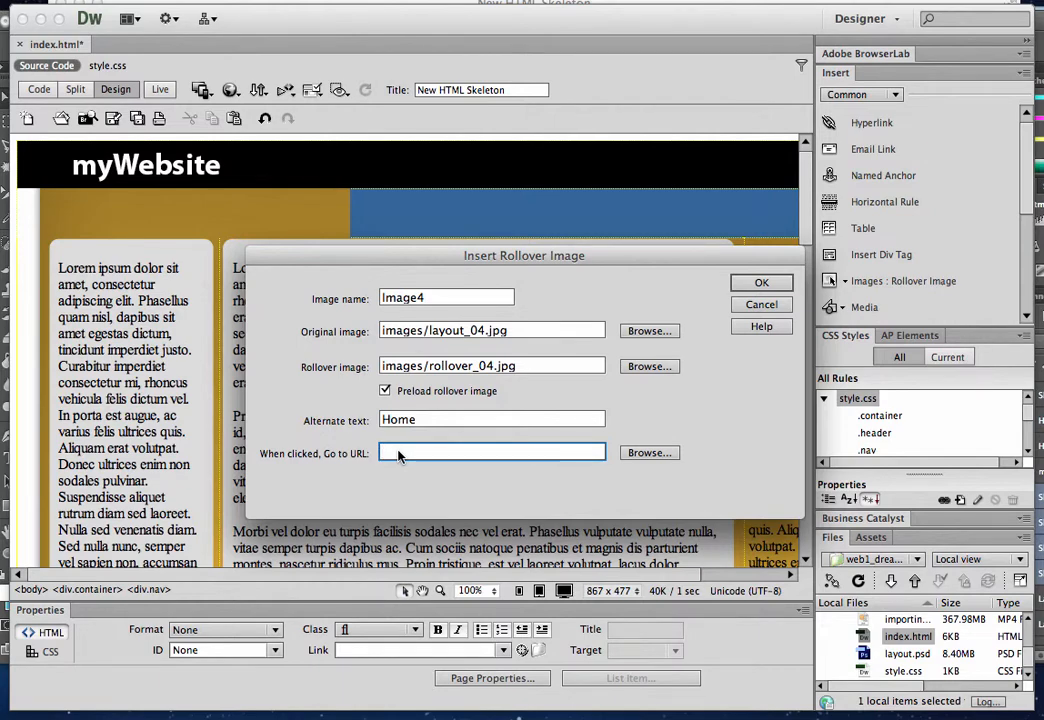
type("index.html")
Insert the configured HOME rollover image and assign the fl class to its link
left_click(766, 287)
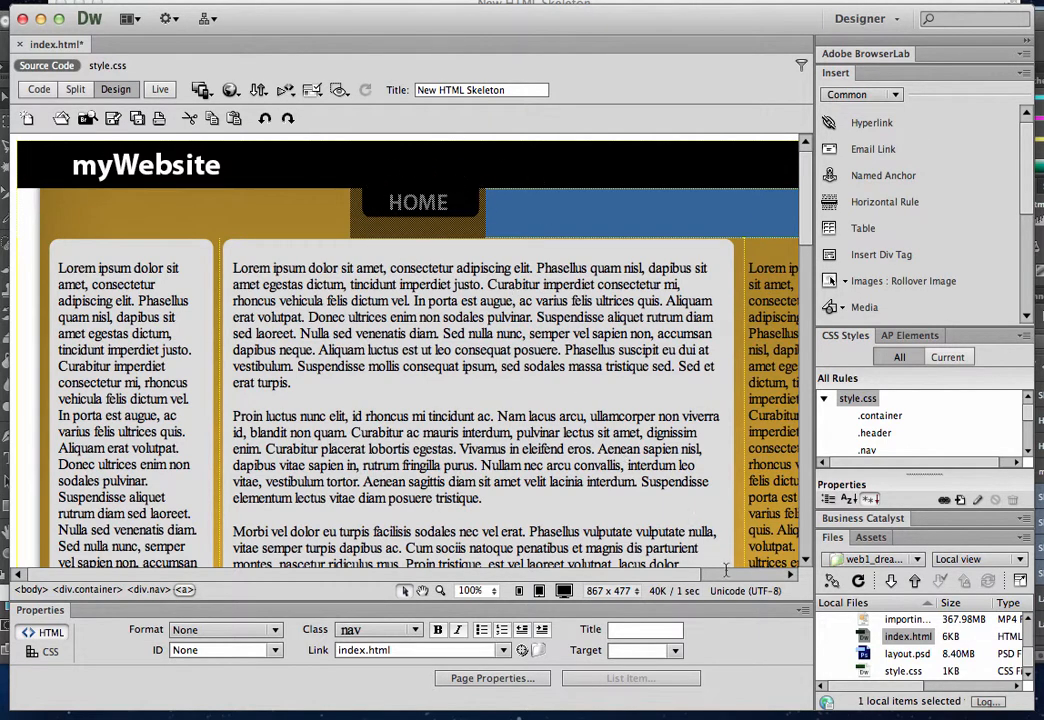
left_click(418, 631)
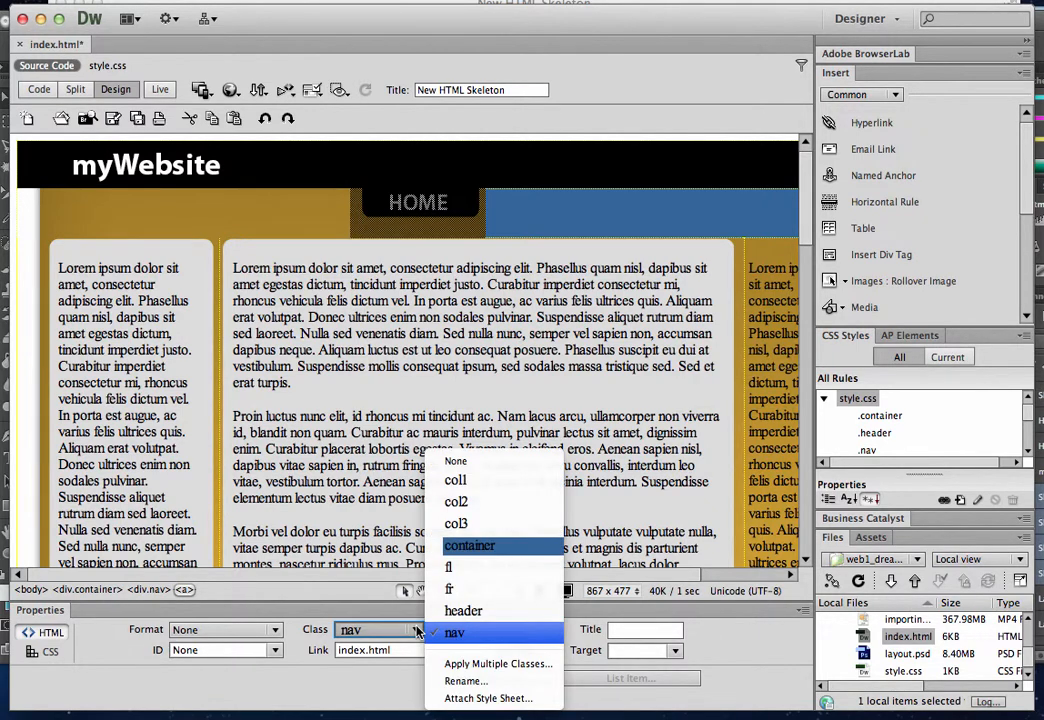
left_click(459, 573)
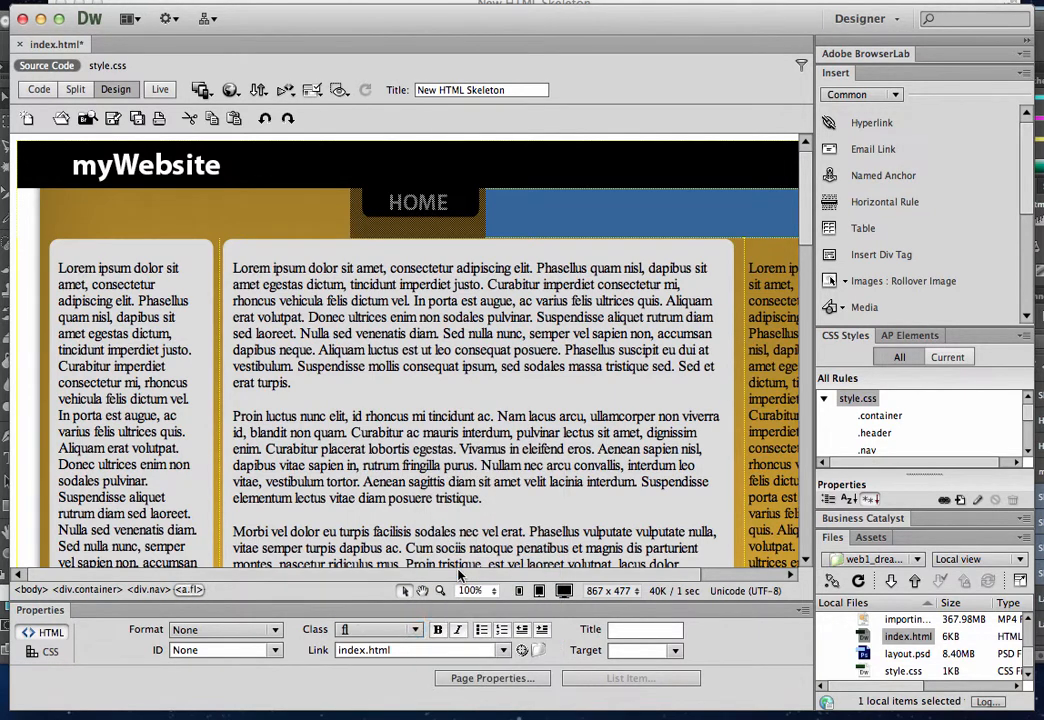
Start a rollover image after HOME in the nav div, with layout_05.jpg as the original and rollover_05.jpg as the rollover
left_click(491, 220)
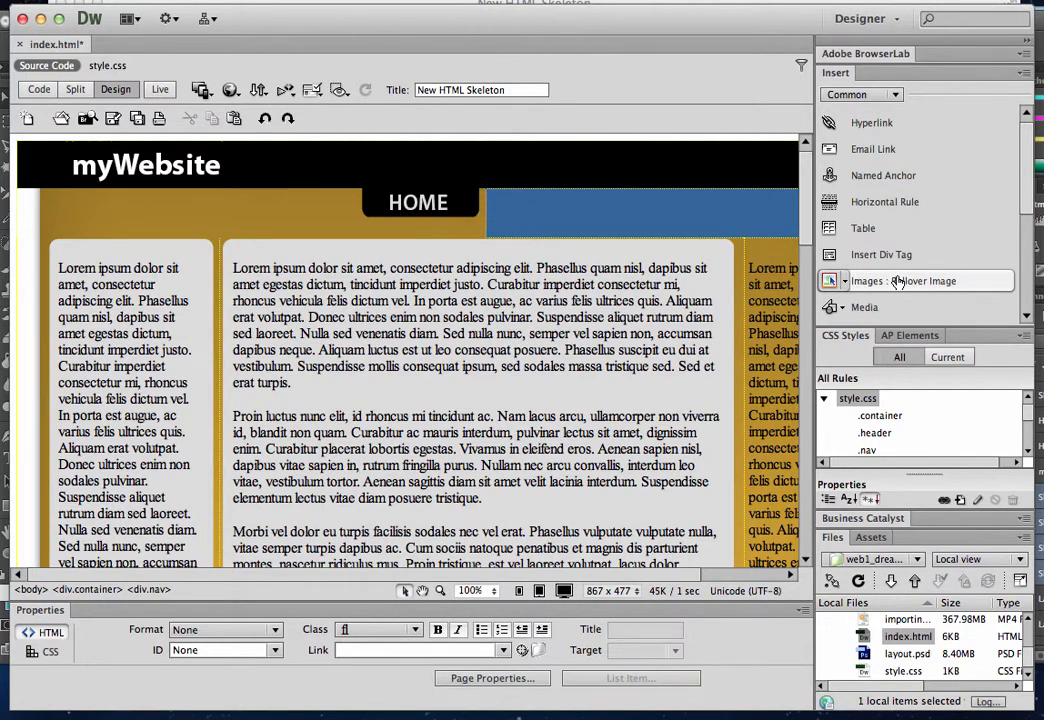
left_click(870, 281)
left_click(645, 331)
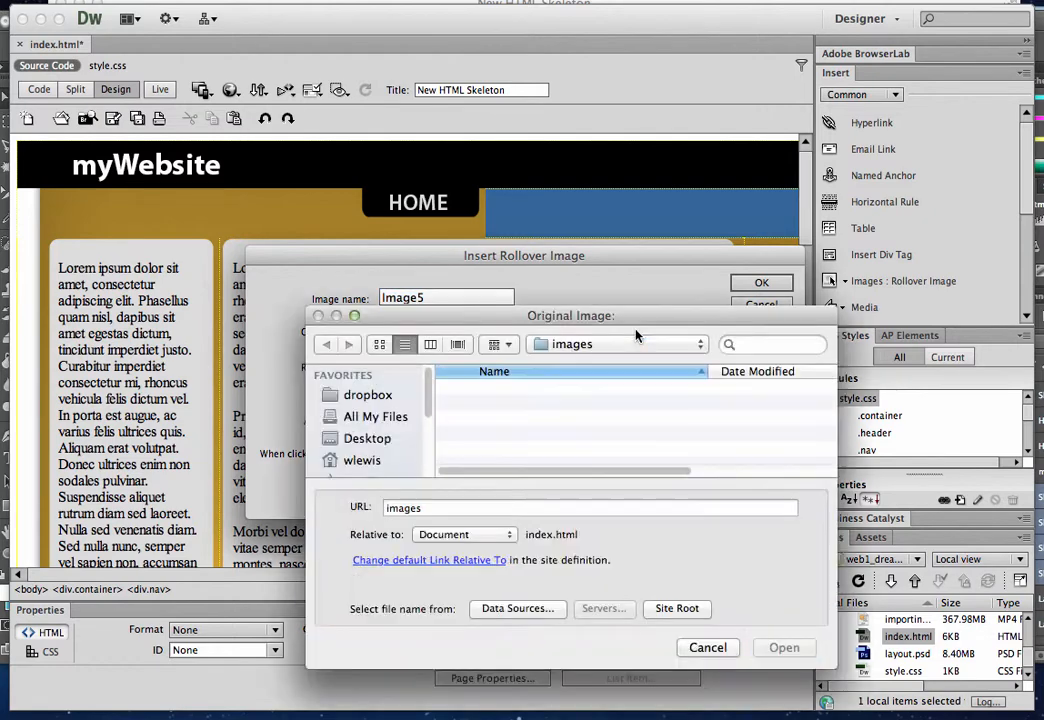
left_click_drag(831, 400, 831, 409)
double_click(528, 428)
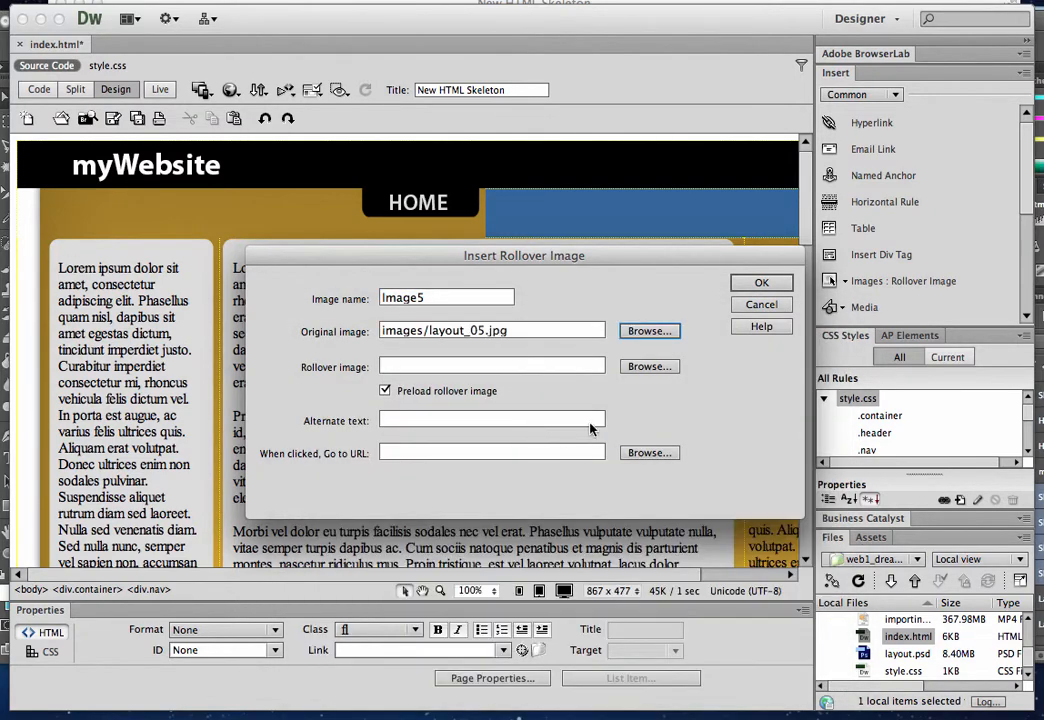
left_click(648, 367)
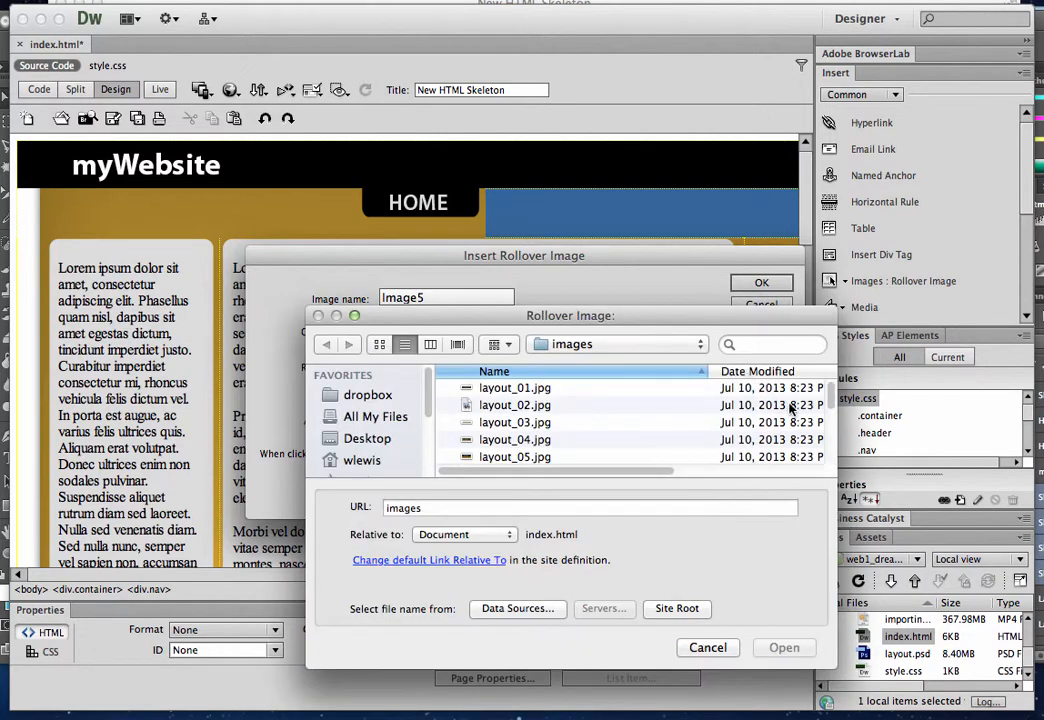
left_click_drag(831, 400, 832, 455)
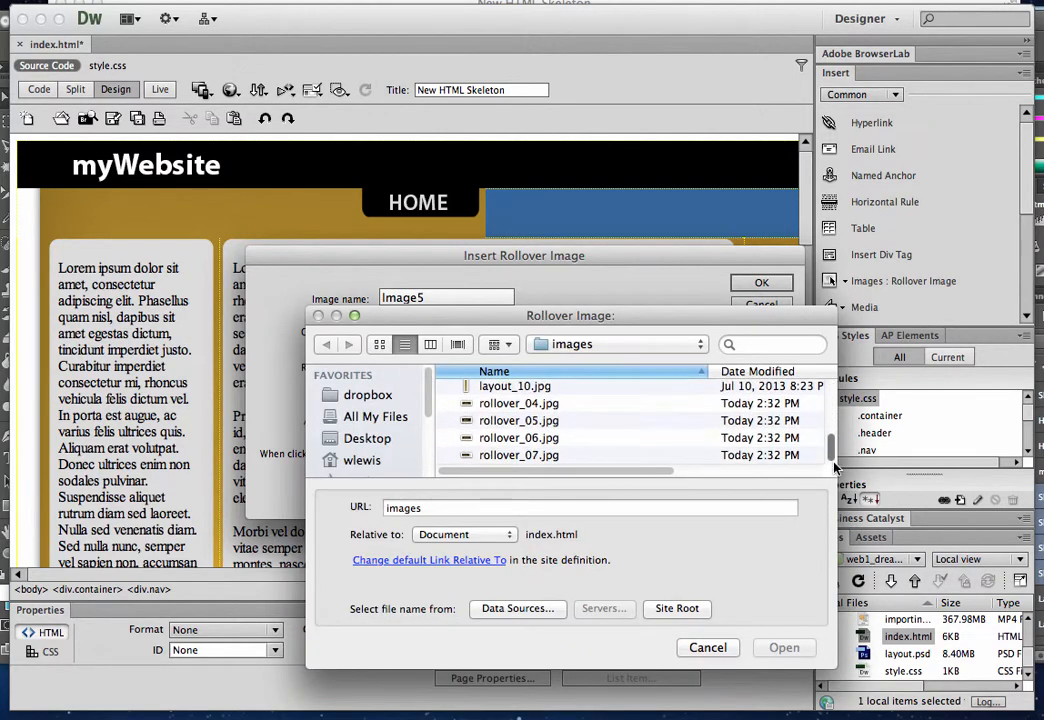
left_click(566, 425)
double_click(566, 425)
Check the second button's label in the Photoshop layout, and set the rollover's alternate text to About and its URL to about.html
left_click(528, 422)
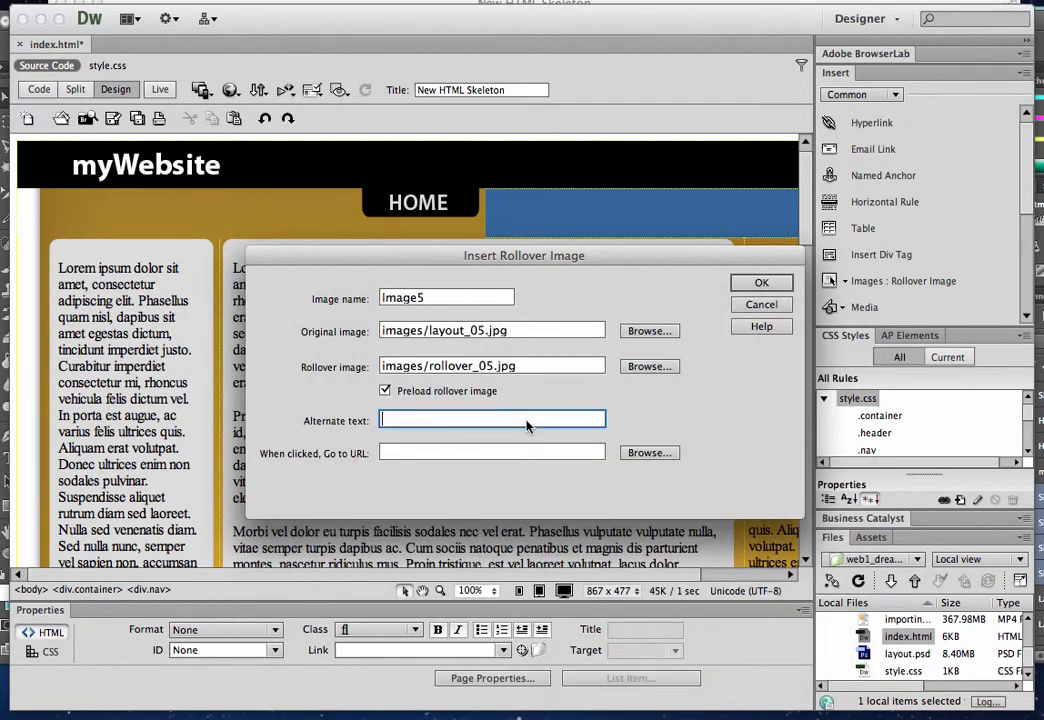
left_click(622, 712)
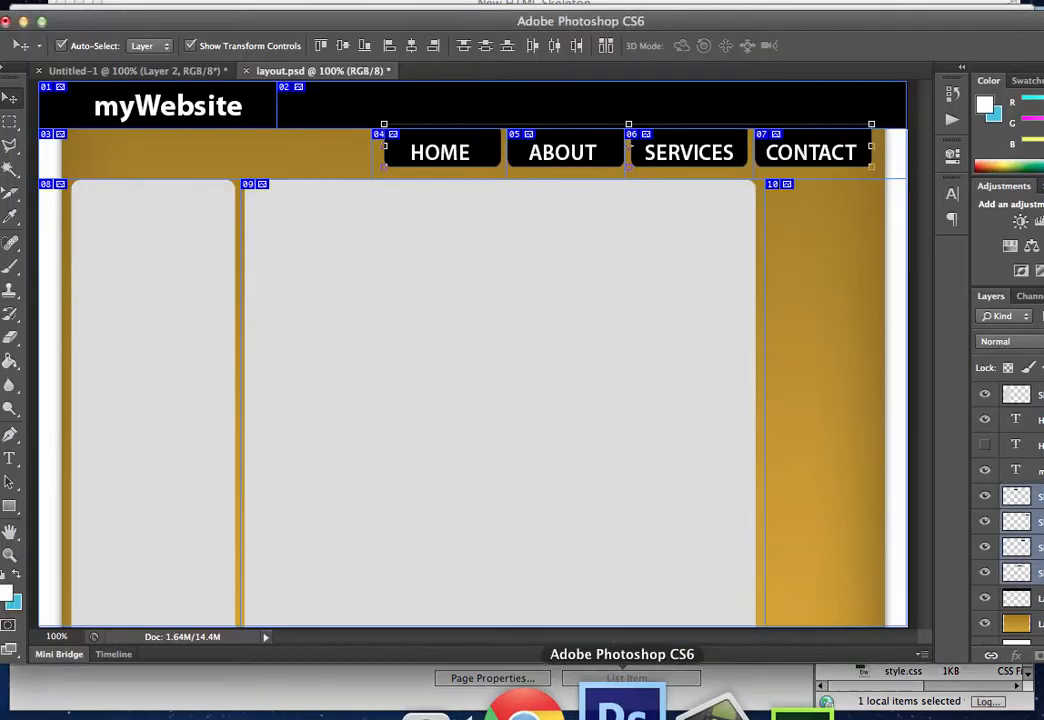
left_click(727, 700)
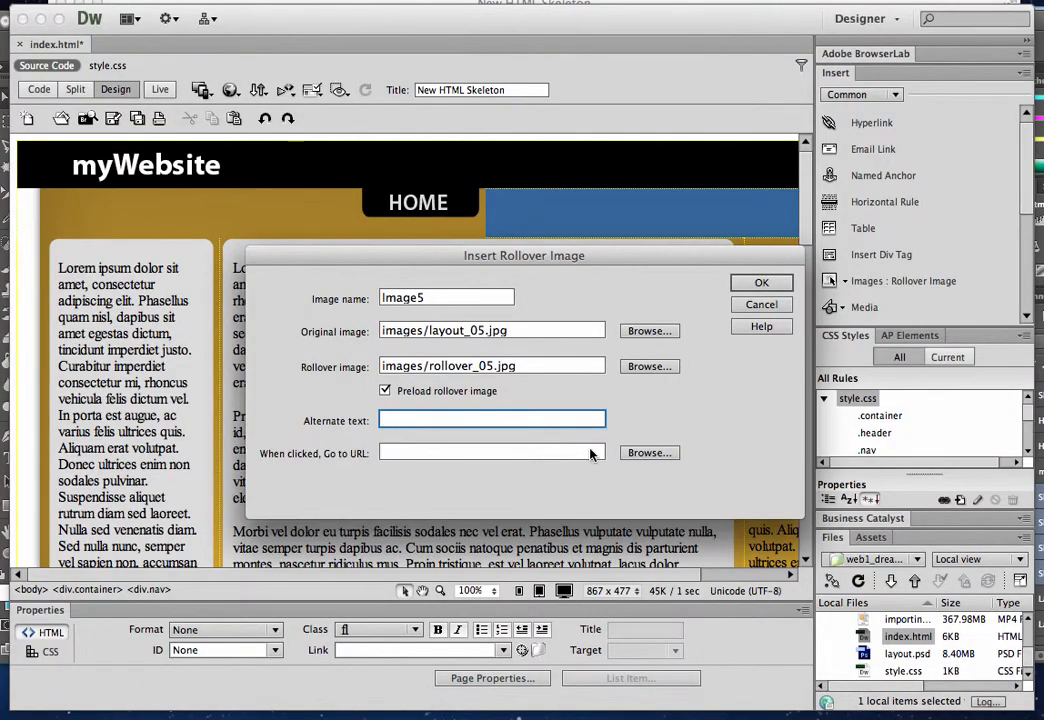
type("About")
left_click(510, 455)
type("about")
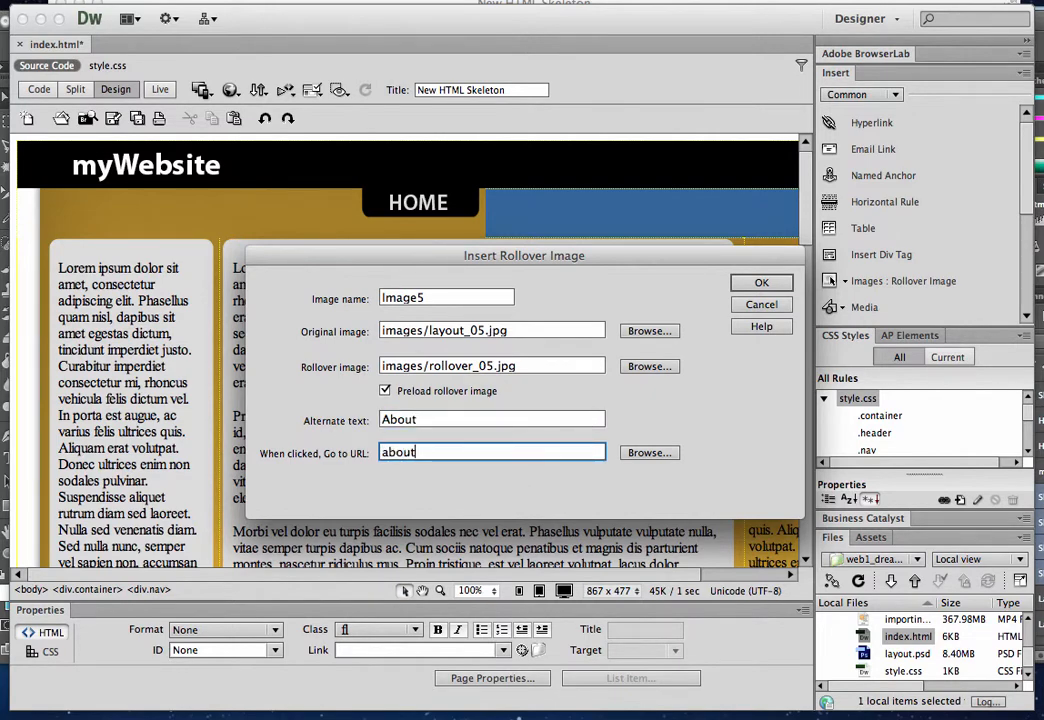
type(".html")
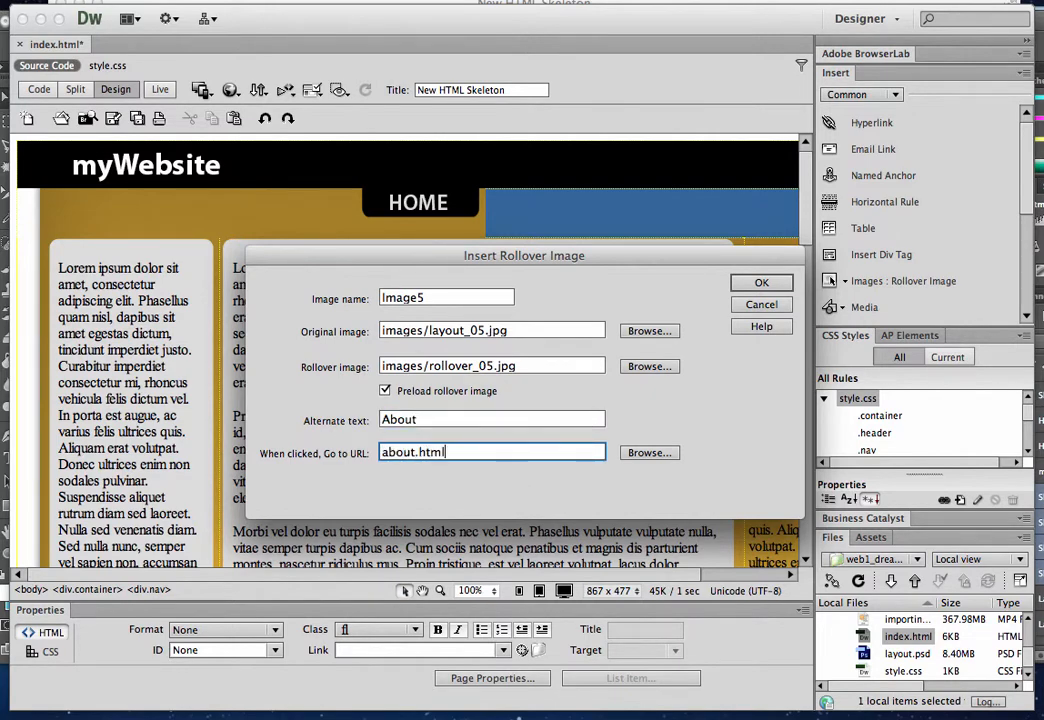
Insert the configured ABOUT rollover image and assign the fl class to its link
left_click(762, 283)
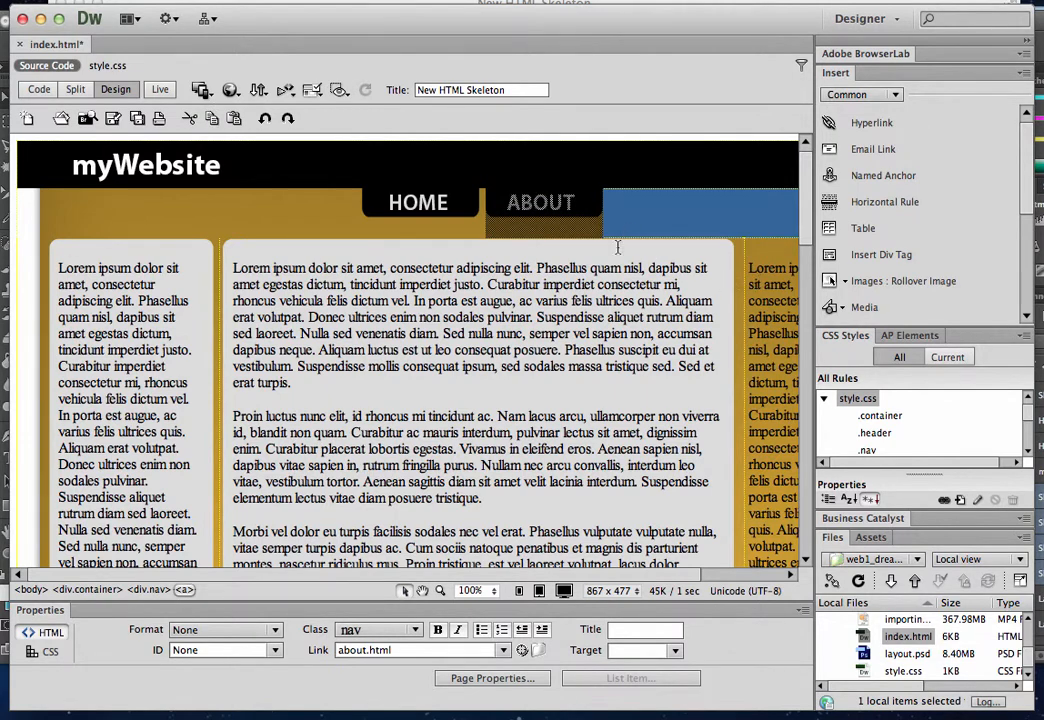
left_click(416, 631)
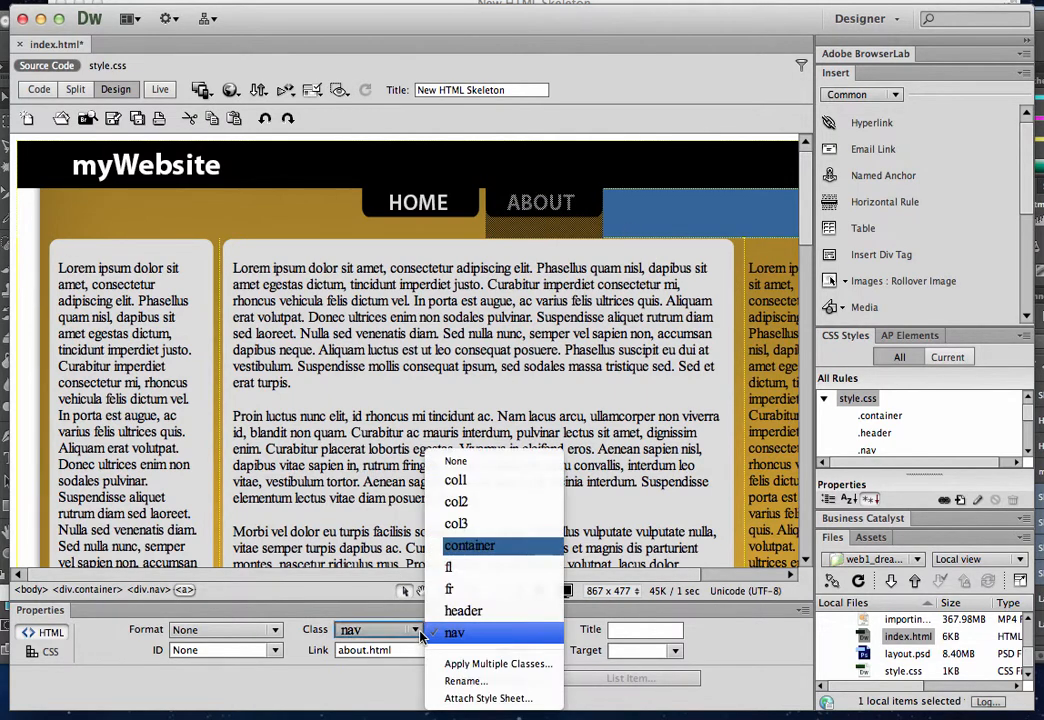
left_click(470, 567)
Start a rollover image after ABOUT in the nav div, with layout_06.jpg as the original and rollover_06.jpg as the rollover
left_click(628, 206)
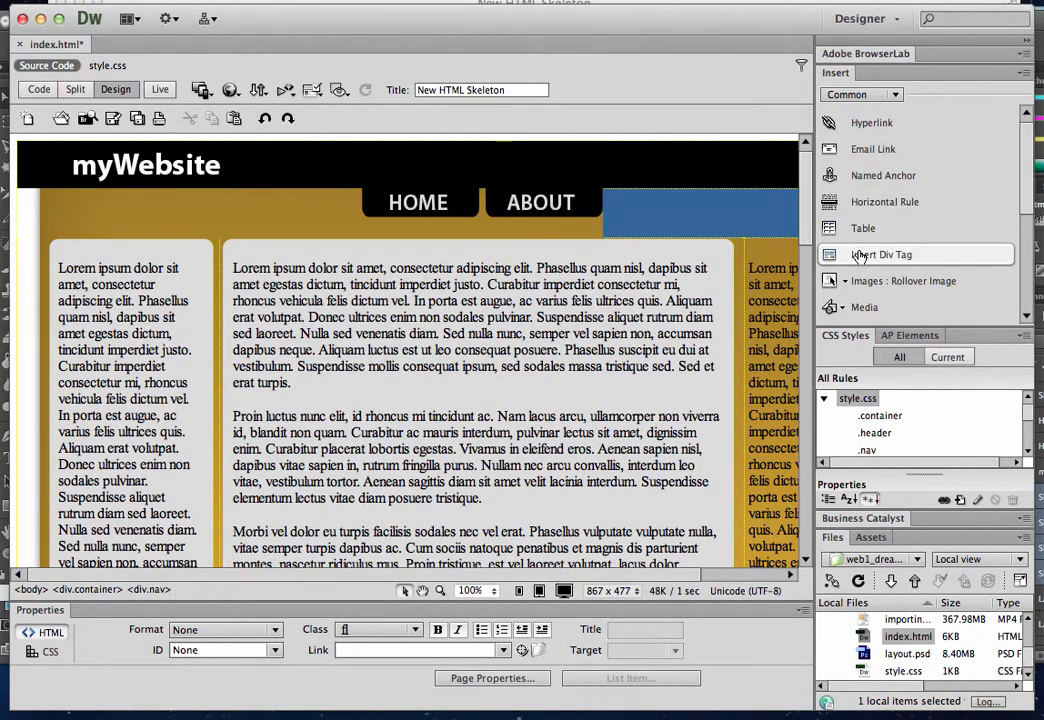
left_click(866, 281)
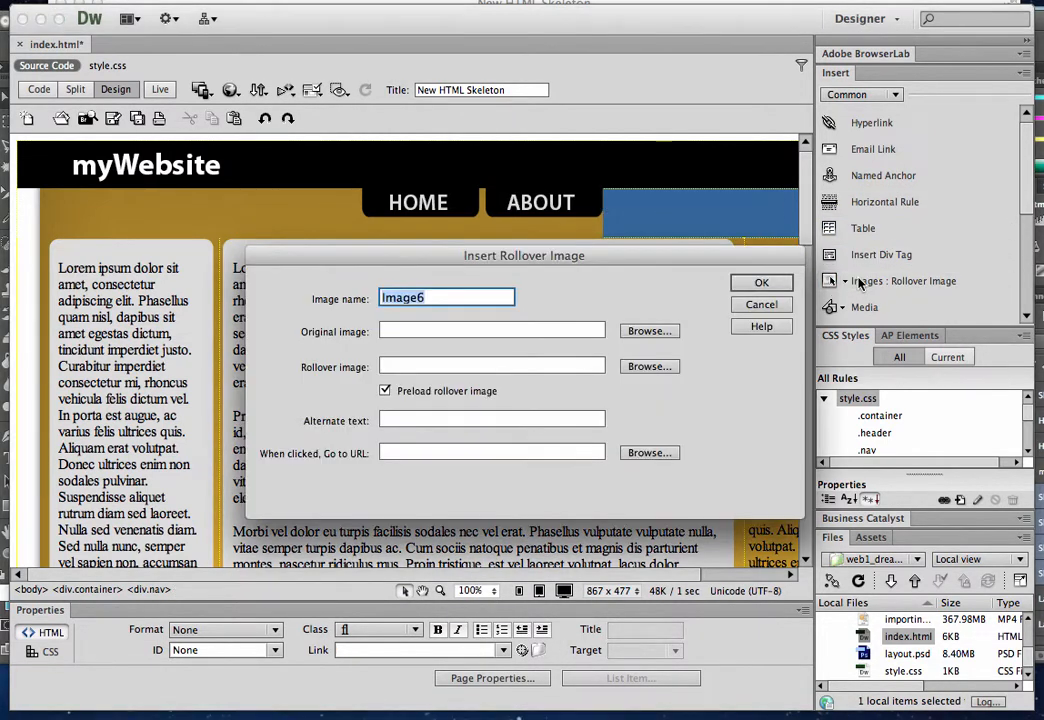
left_click(649, 331)
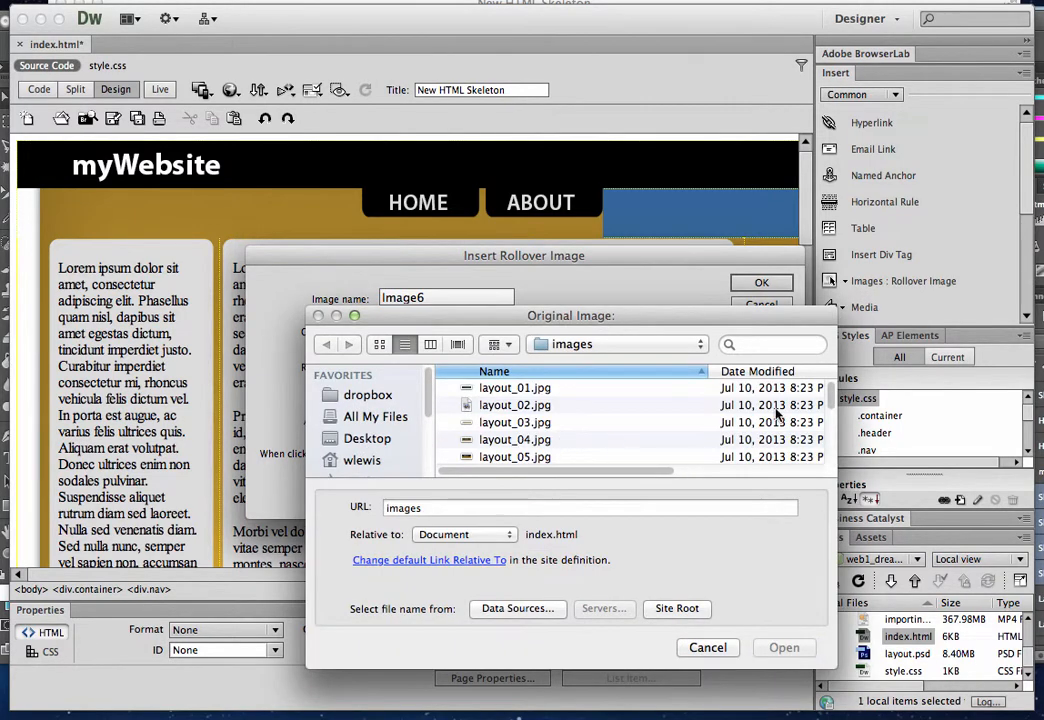
left_click(537, 456)
key("Down")
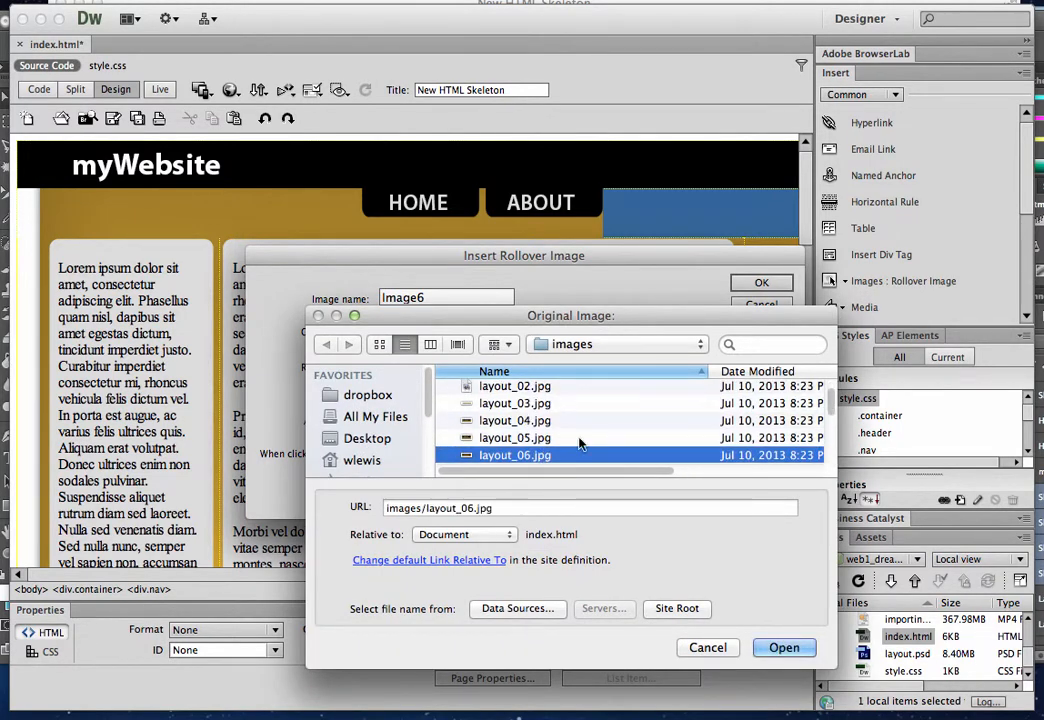
left_click(775, 650)
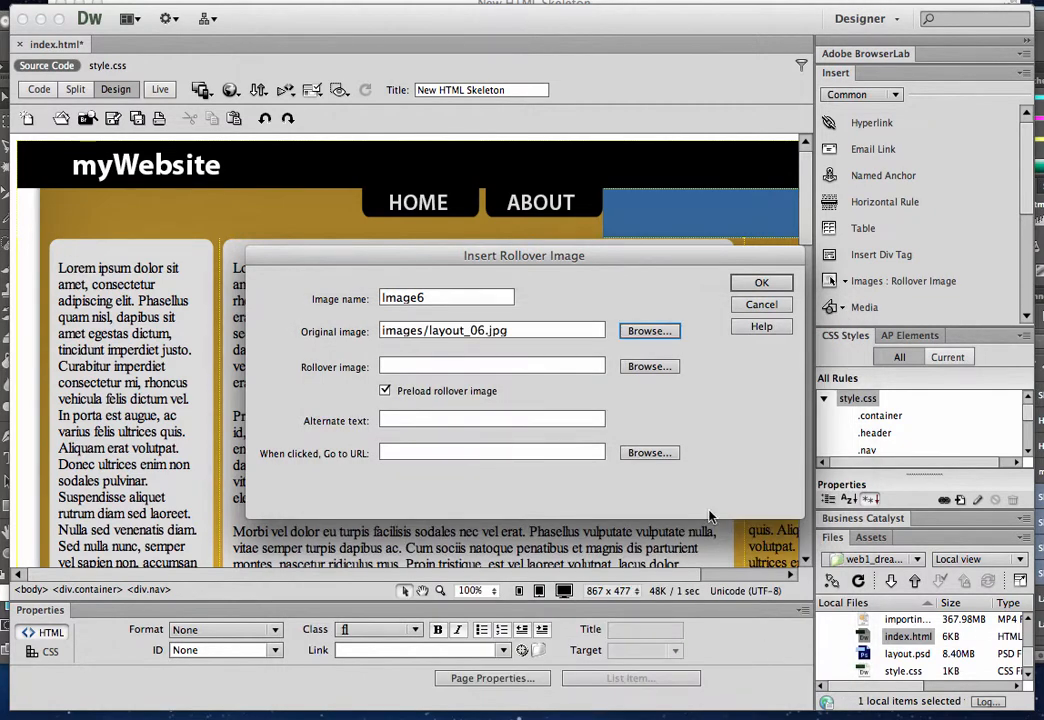
left_click(645, 366)
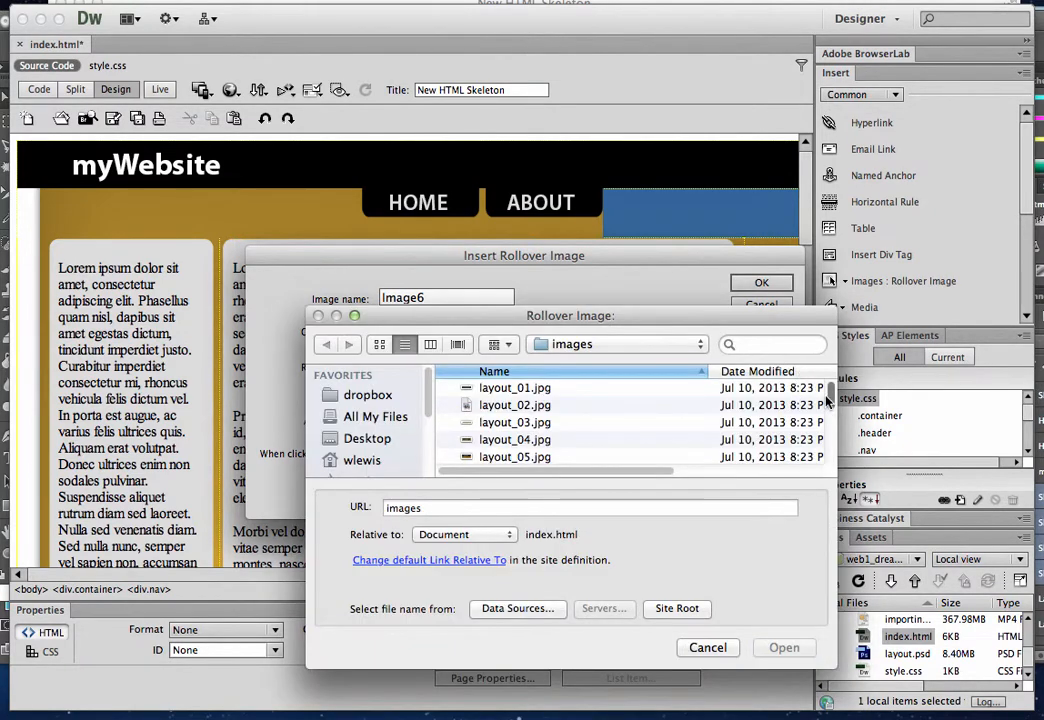
left_click_drag(829, 400, 829, 452)
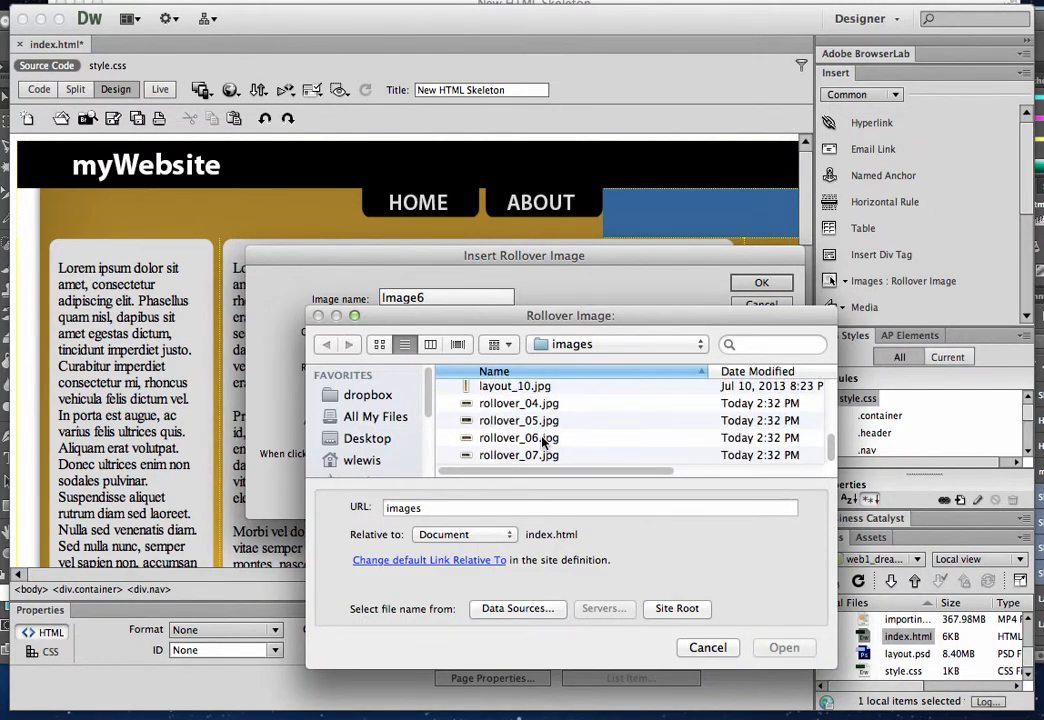
left_click(545, 443)
left_click(770, 648)
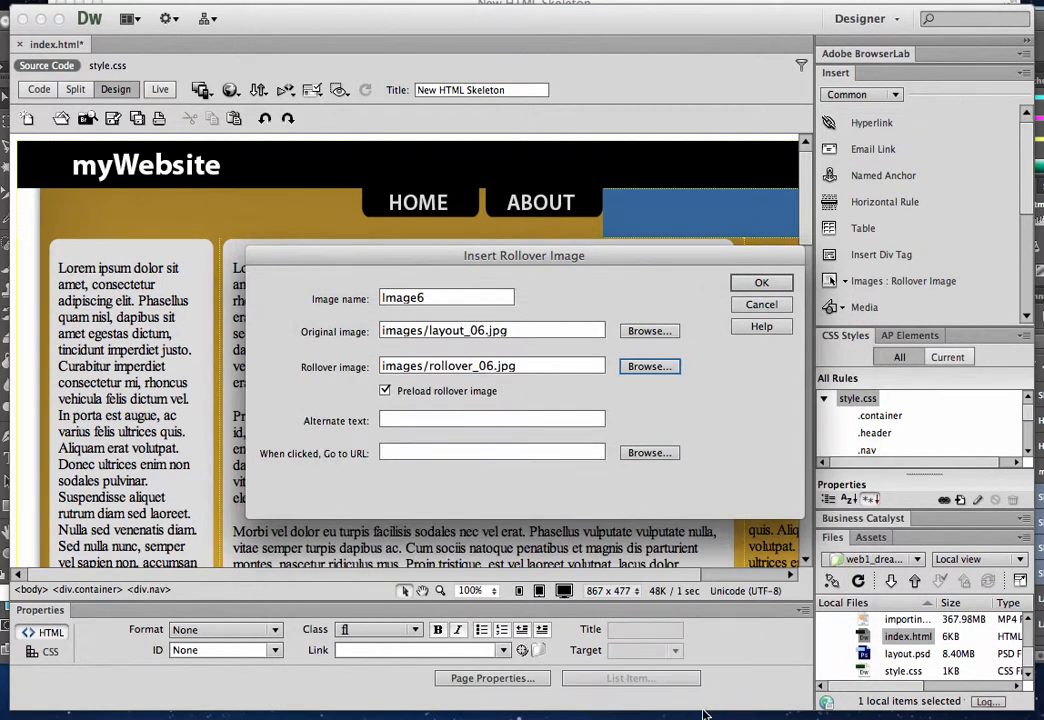
Check the third button's label in the Photoshop layout, and set the rollover's alternate text to Services and its URL to services.html
left_click(610, 705)
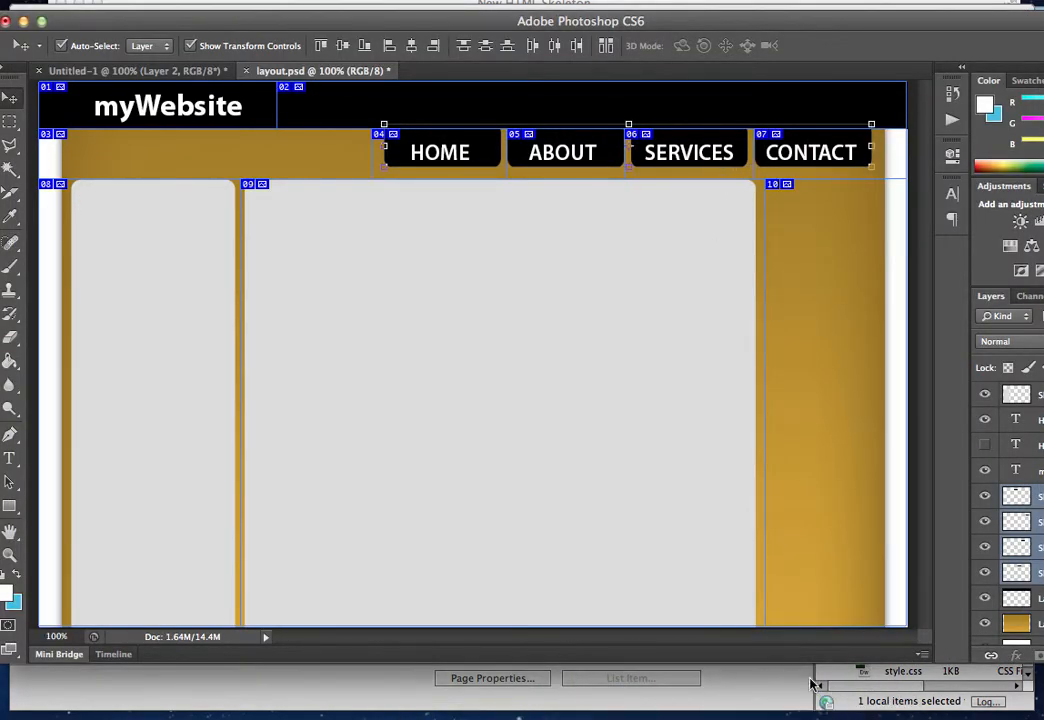
left_click(712, 700)
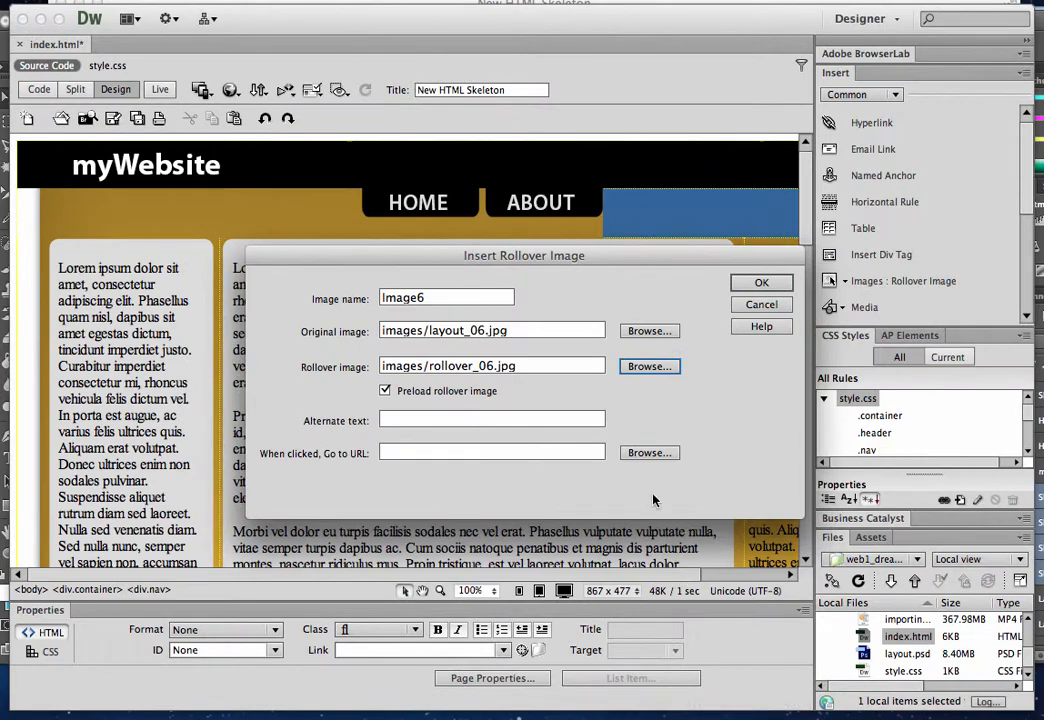
left_click(557, 422)
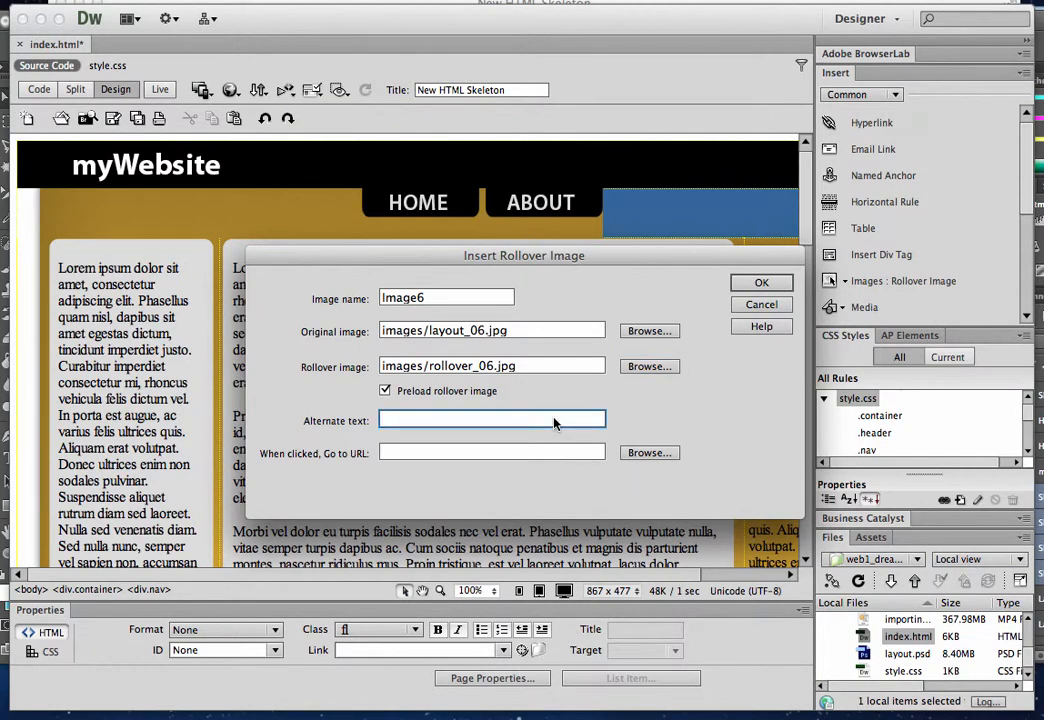
type("Services")
left_click(502, 455)
type("s")
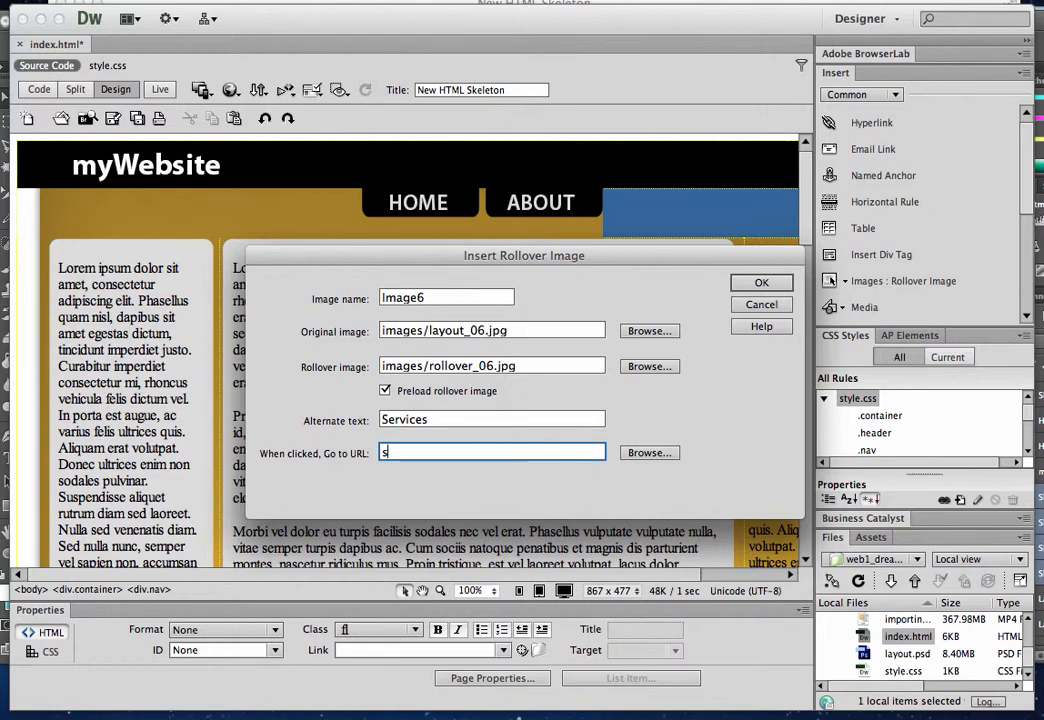
type("ervices.html")
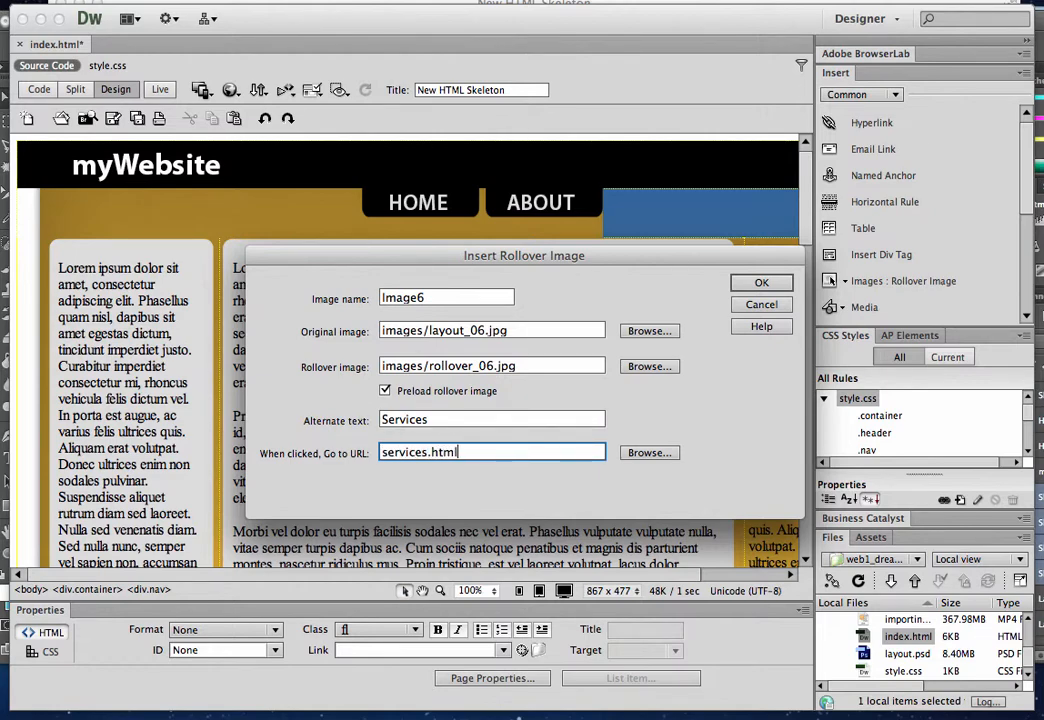
Insert the configured SERVICES rollover image and assign the fl class to its link
left_click(741, 285)
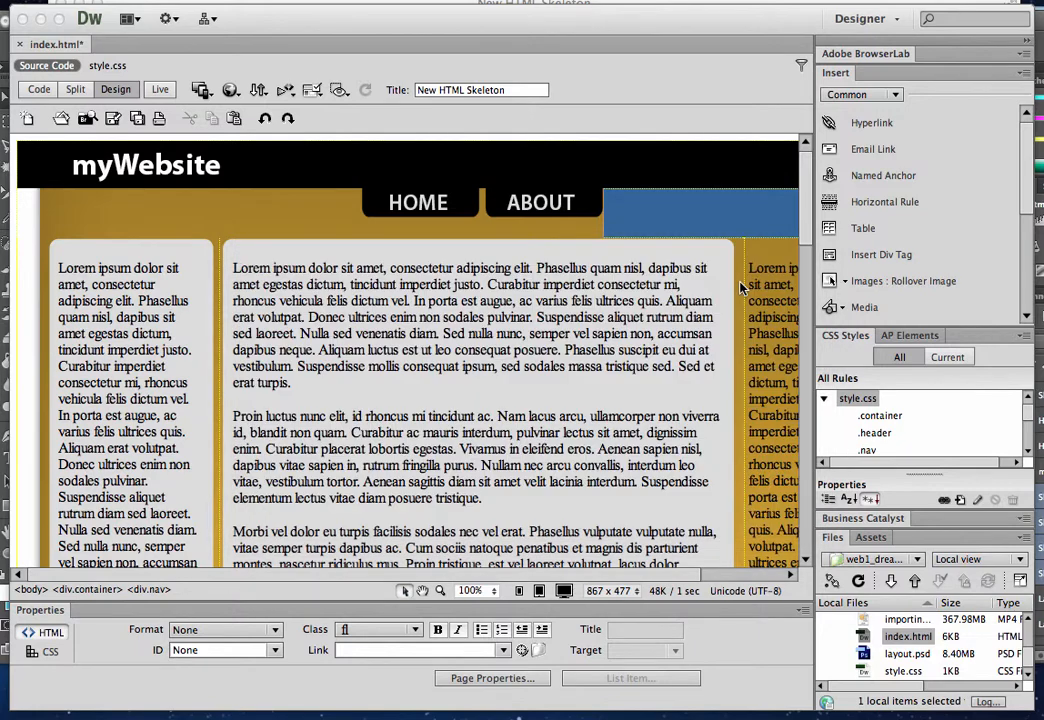
left_click(405, 630)
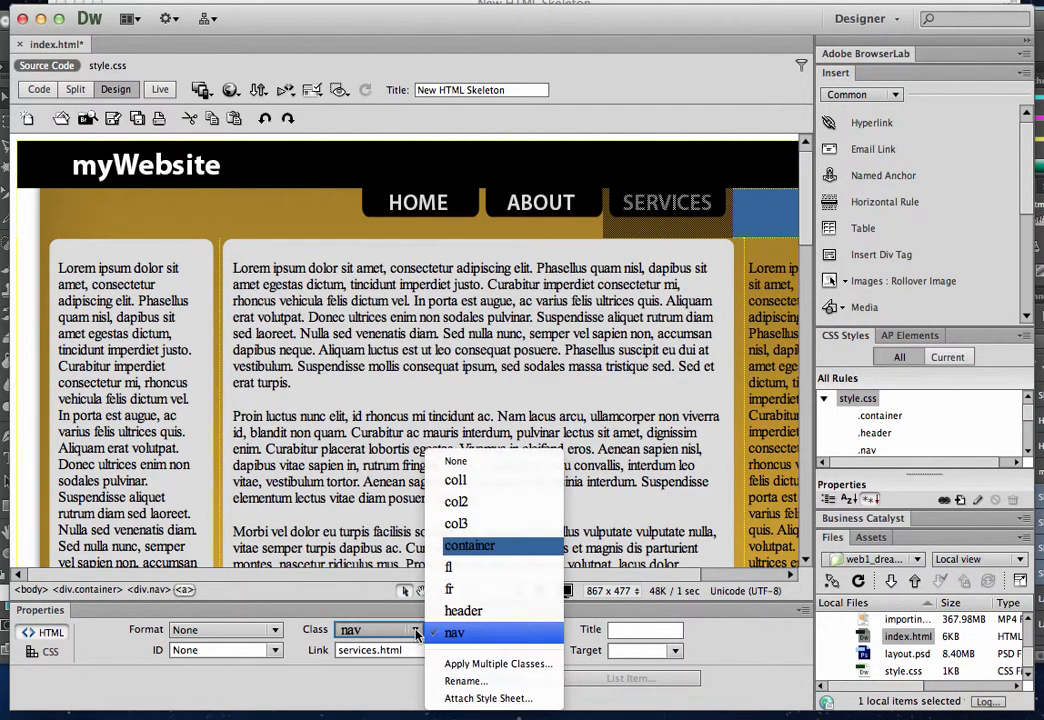
left_click(471, 568)
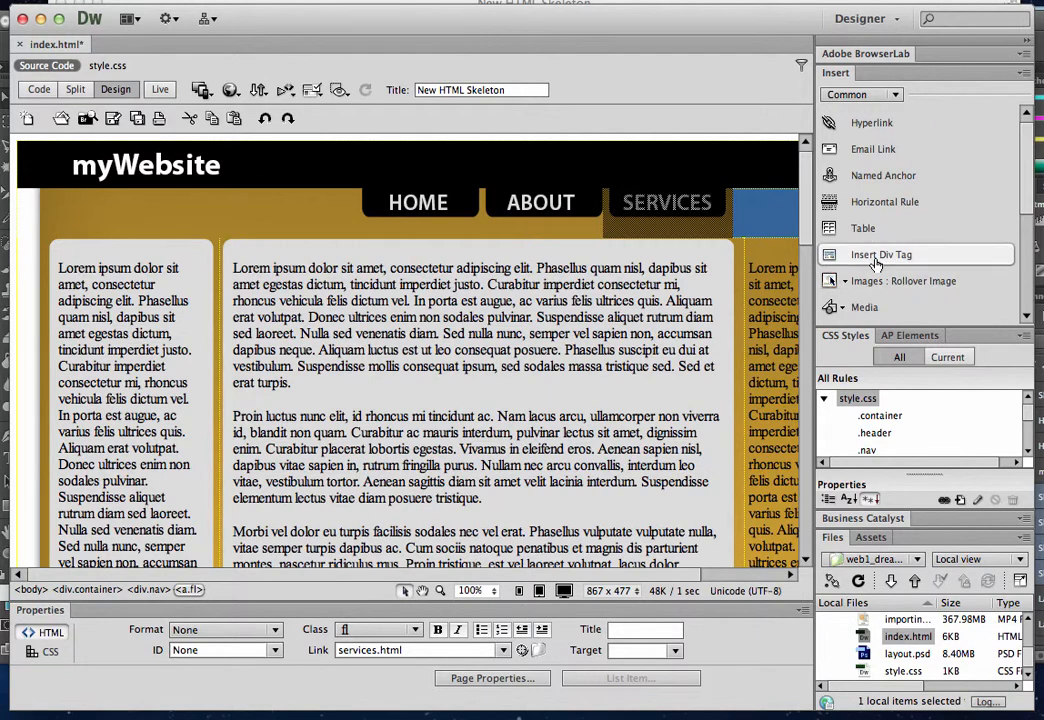
Start a rollover image after SERVICES in the nav div, with layout_07.jpg as the original and rollover_07.jpg as the rollover
left_click(760, 207)
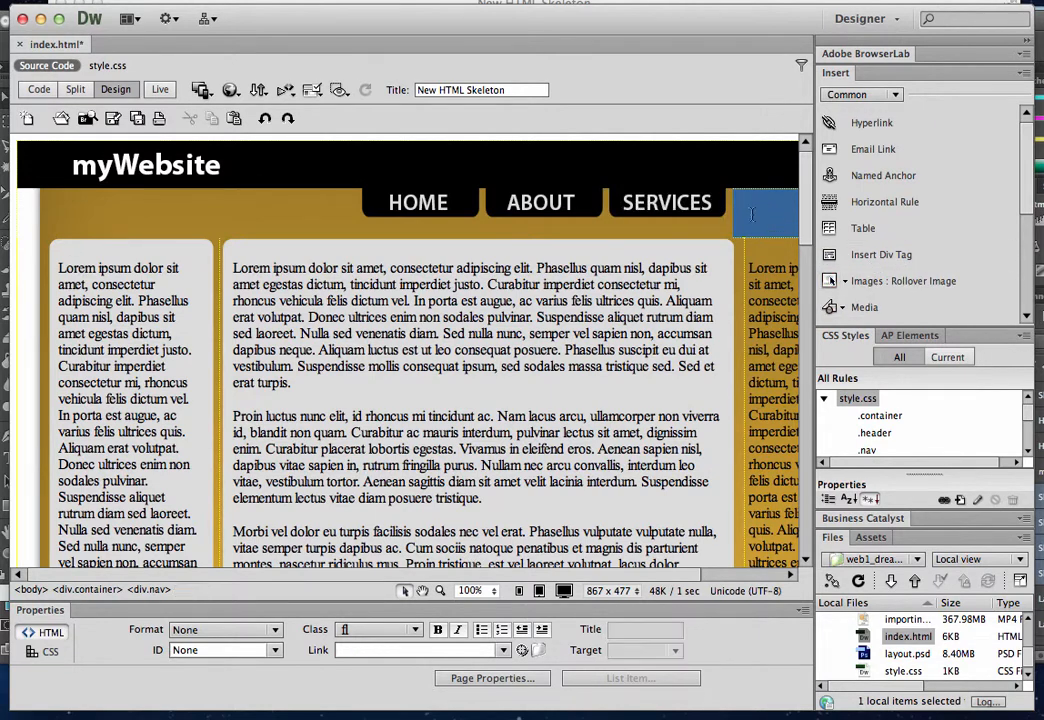
left_click(866, 280)
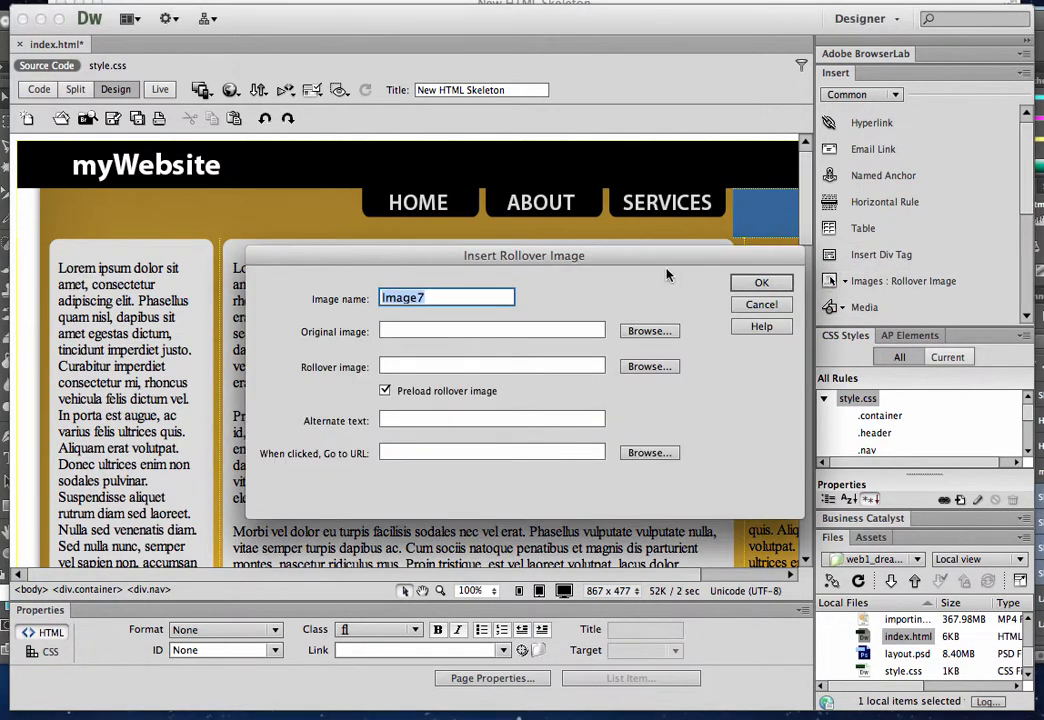
left_click(649, 331)
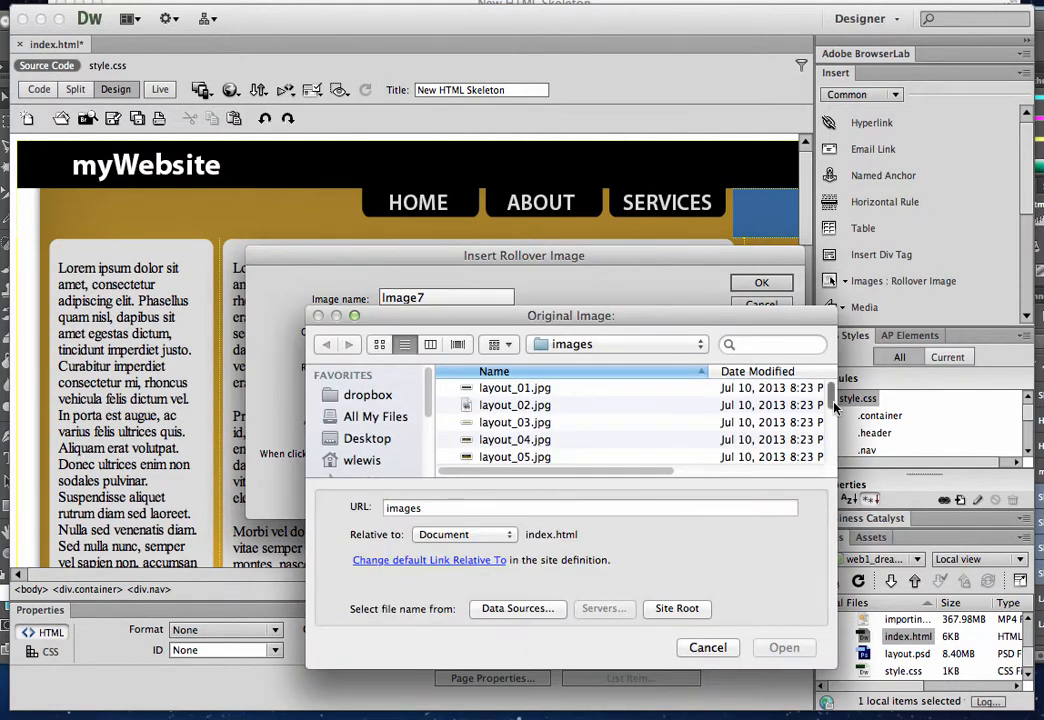
scroll(833, 400, "down", 2)
left_click(573, 458)
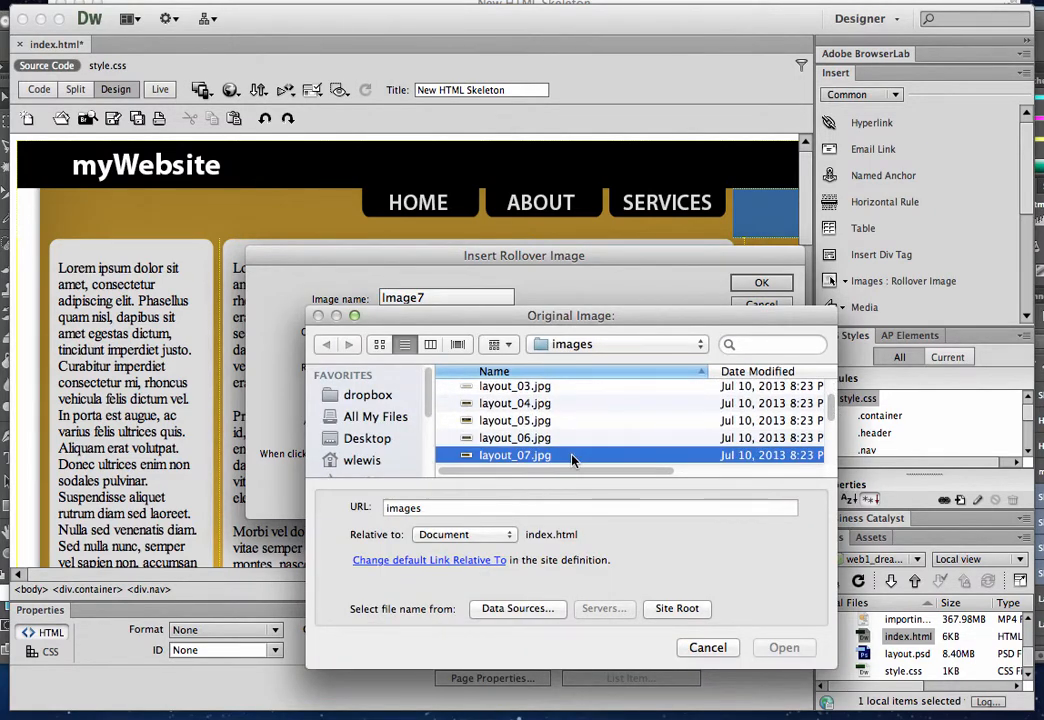
left_click(778, 645)
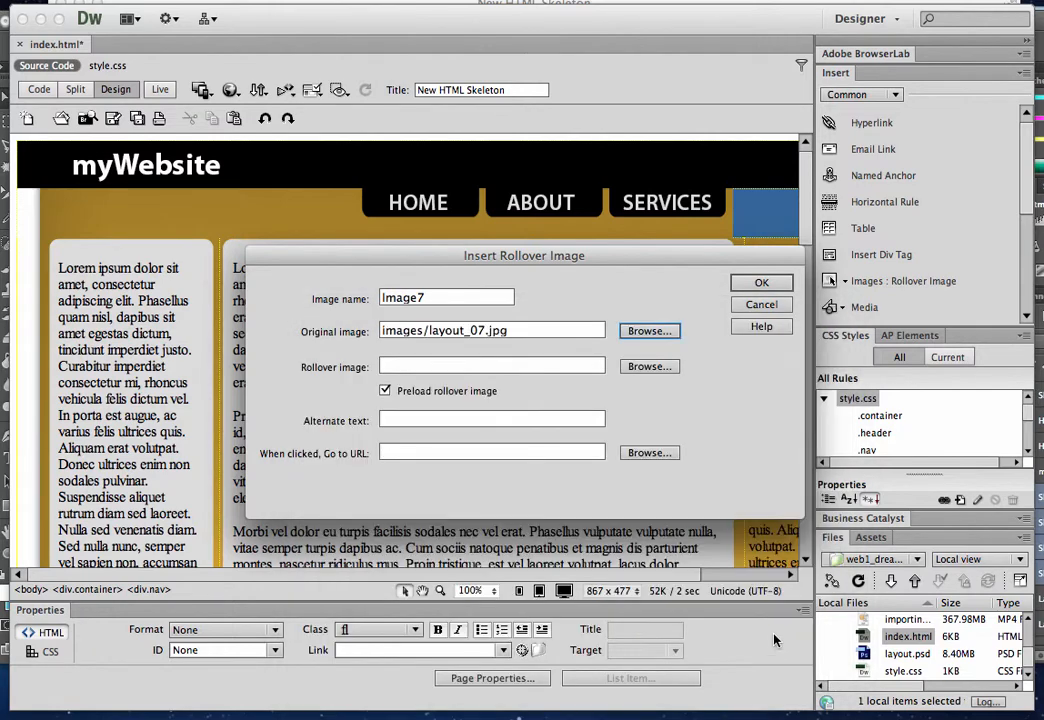
left_click(650, 366)
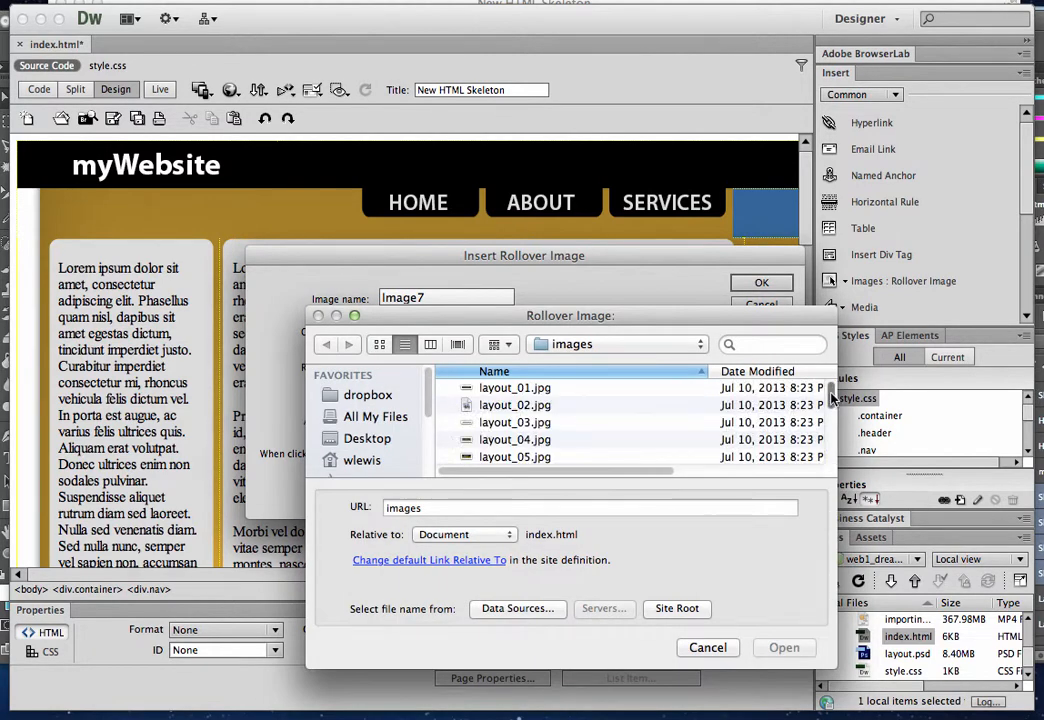
scroll(833, 398, "down", 5)
left_click(545, 456)
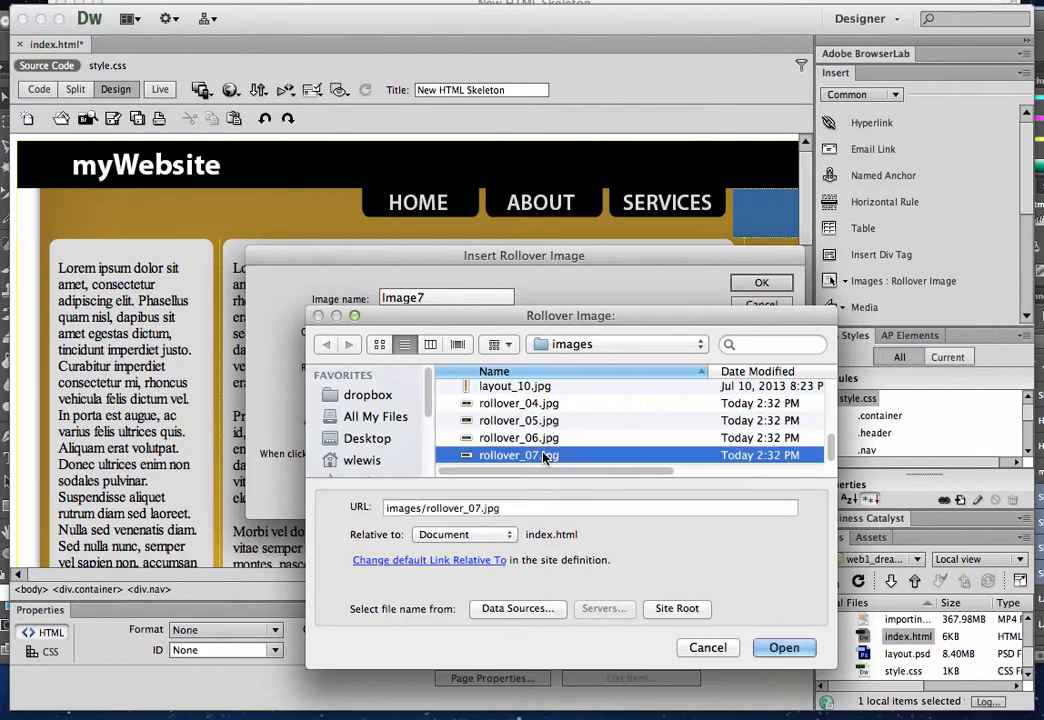
double_click(545, 456)
Set the fourth rollover's alternate text to Contact and its URL to contact.html
left_click(467, 424)
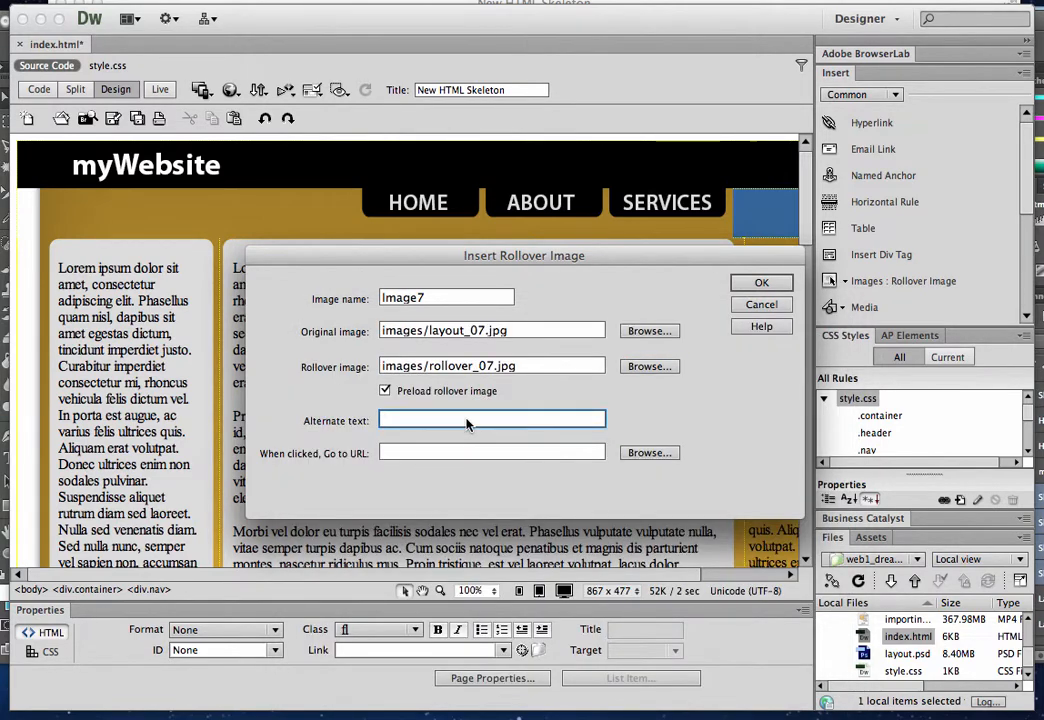
type("Contact")
left_click(447, 455)
type("co")
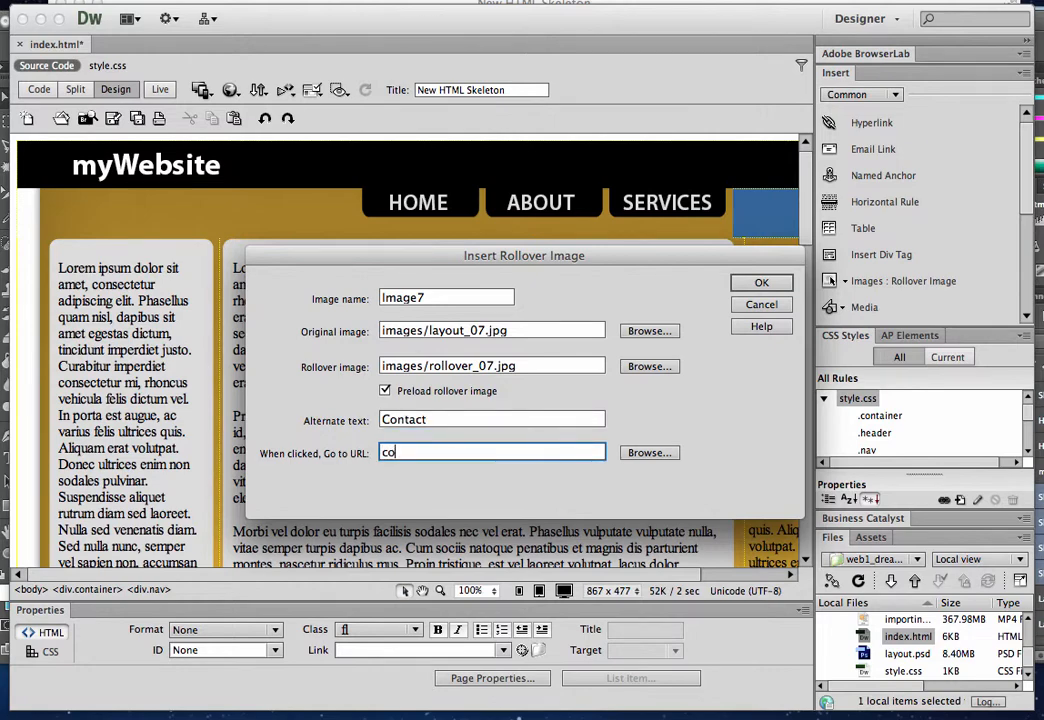
type("ntact.html")
Insert the configured CONTACT rollover image and assign the fr class to its link
left_click(761, 283)
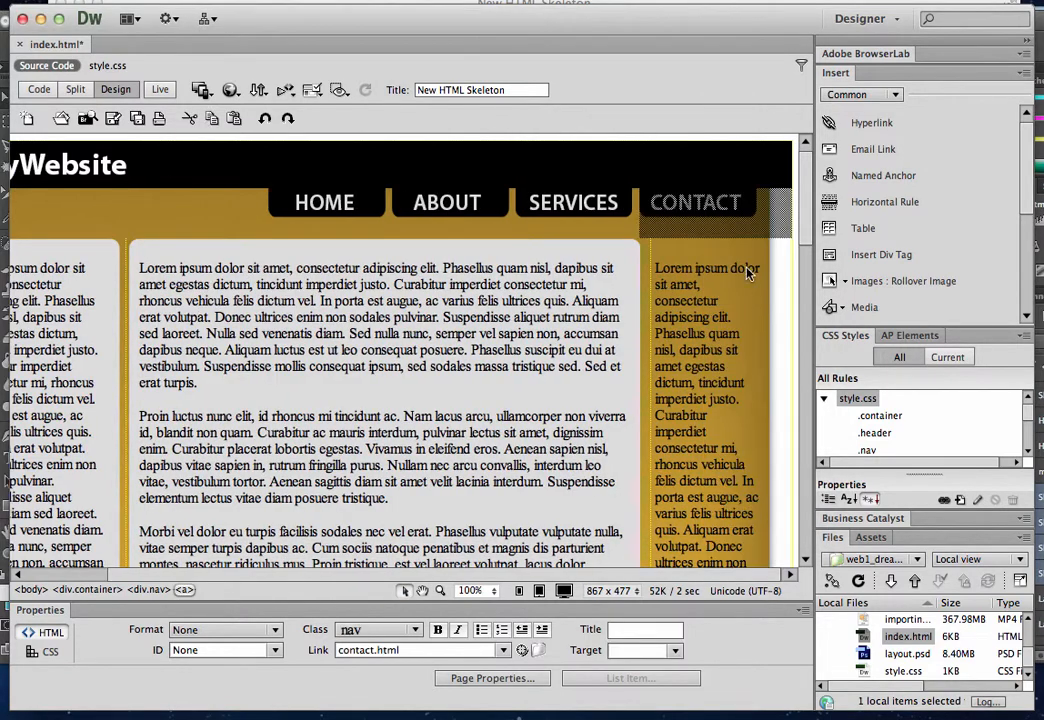
left_click(400, 629)
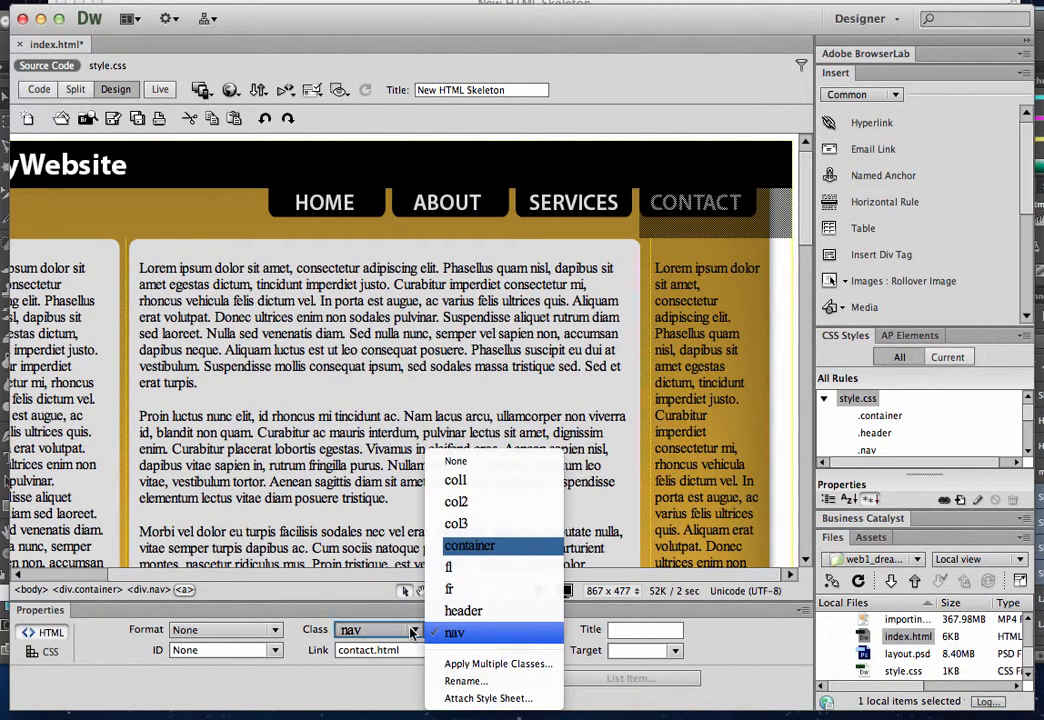
left_click(462, 593)
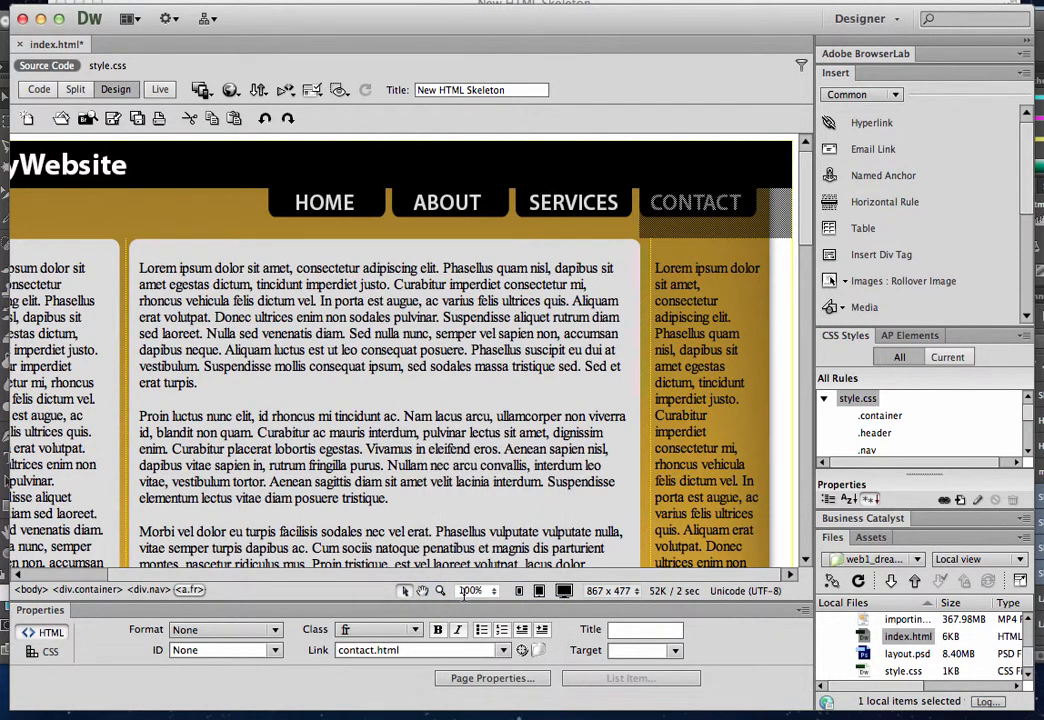
left_click(500, 433)
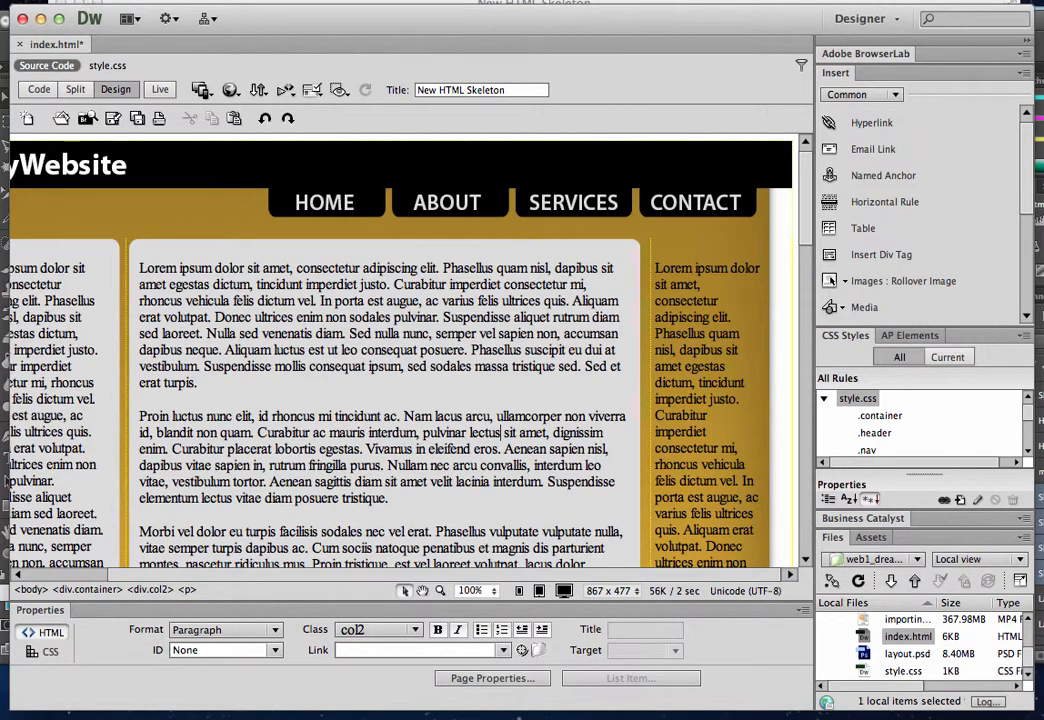
Save the page, and test the navigation rollovers and the ABOUT link on the reloaded index.html in the browser
left_click(32, 1)
left_click(80, 189)
left_click(862, 695)
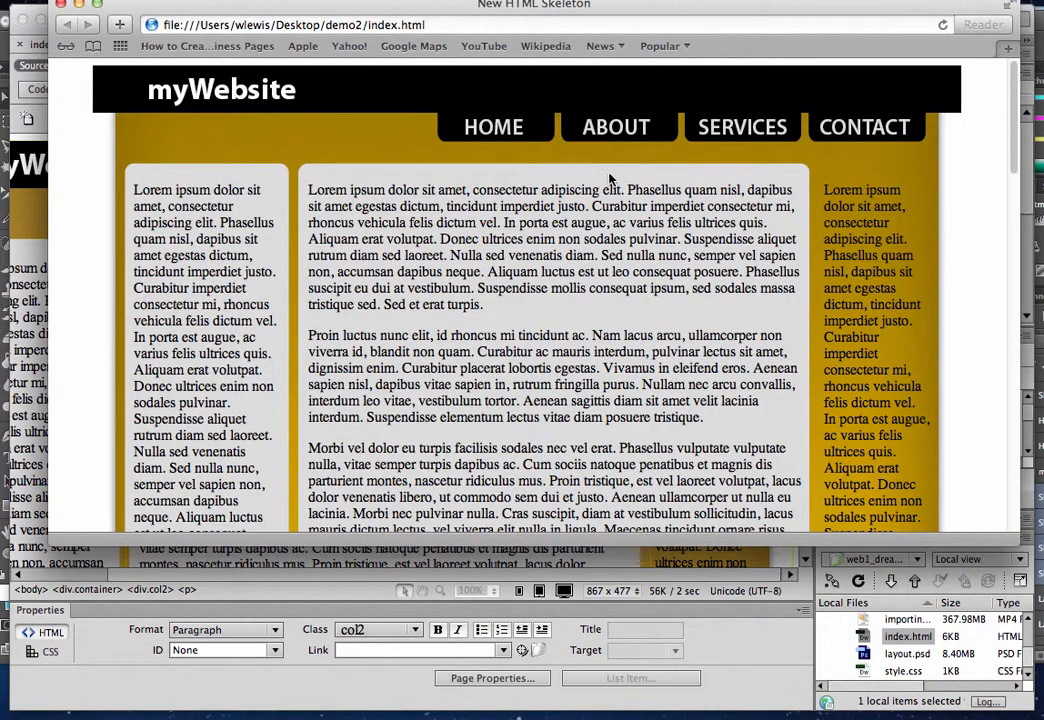
left_click(942, 27)
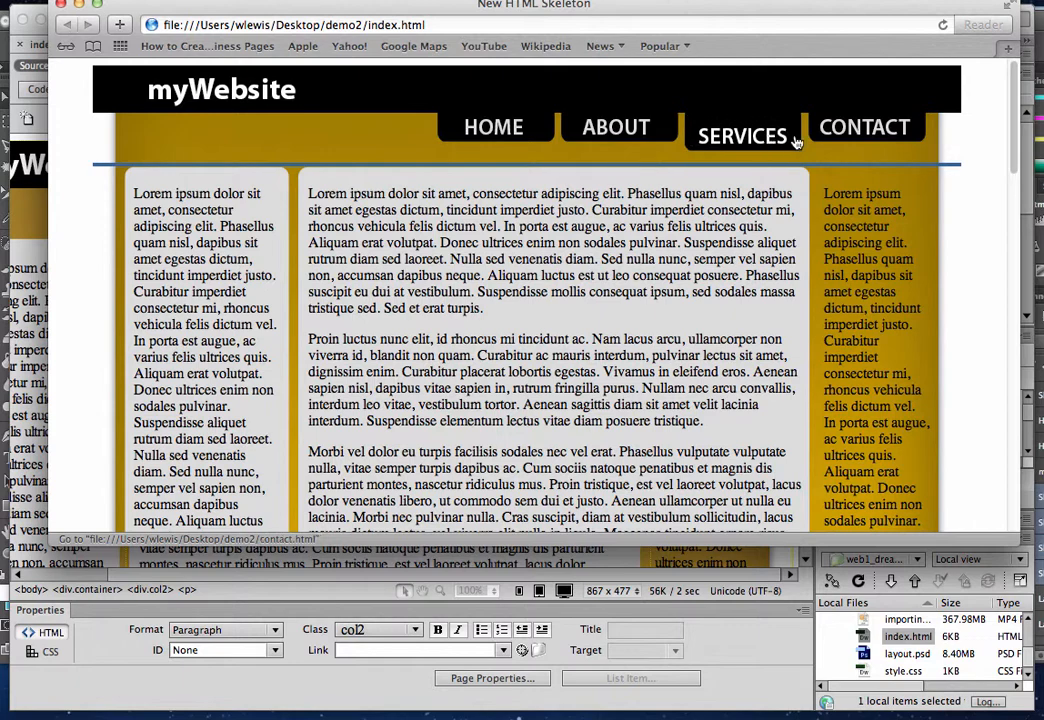
left_click(588, 137)
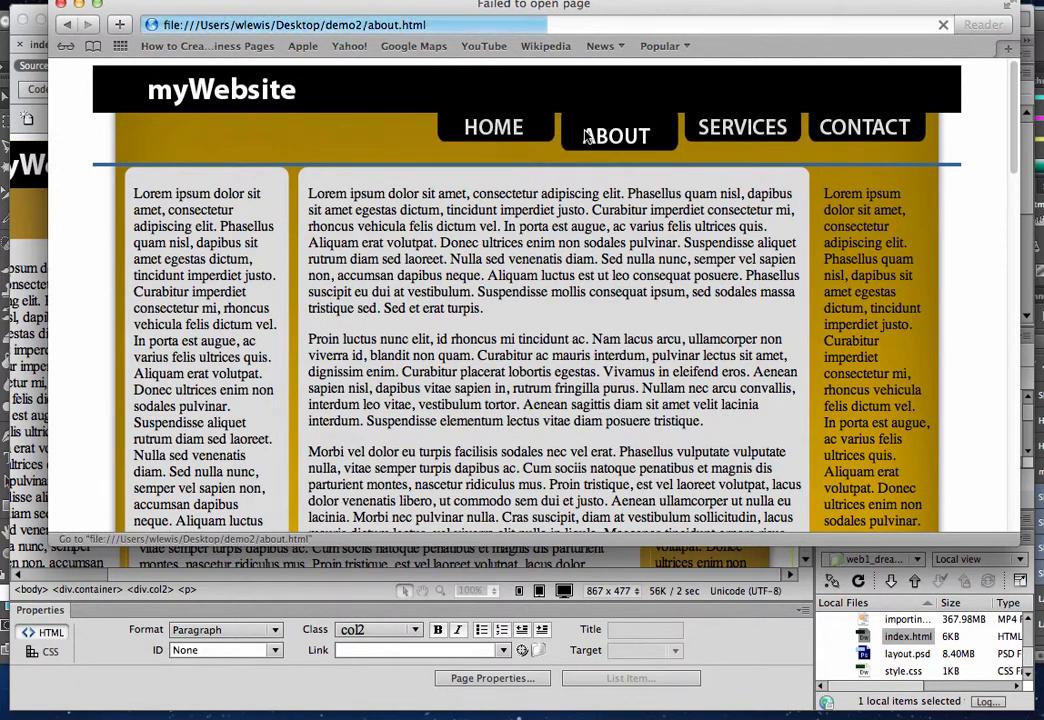
left_click(65, 25)
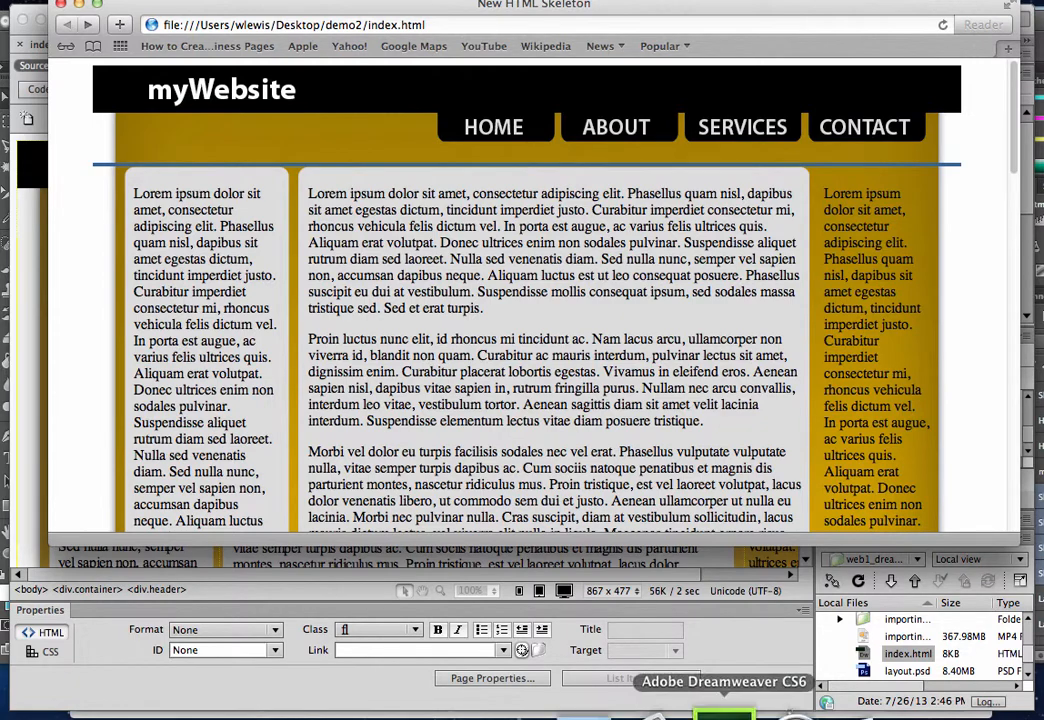
Switch to Dreamweaver, examine the DOCTYPE declaration in the source code of index.html, and return to the visual layout
left_click(745, 694)
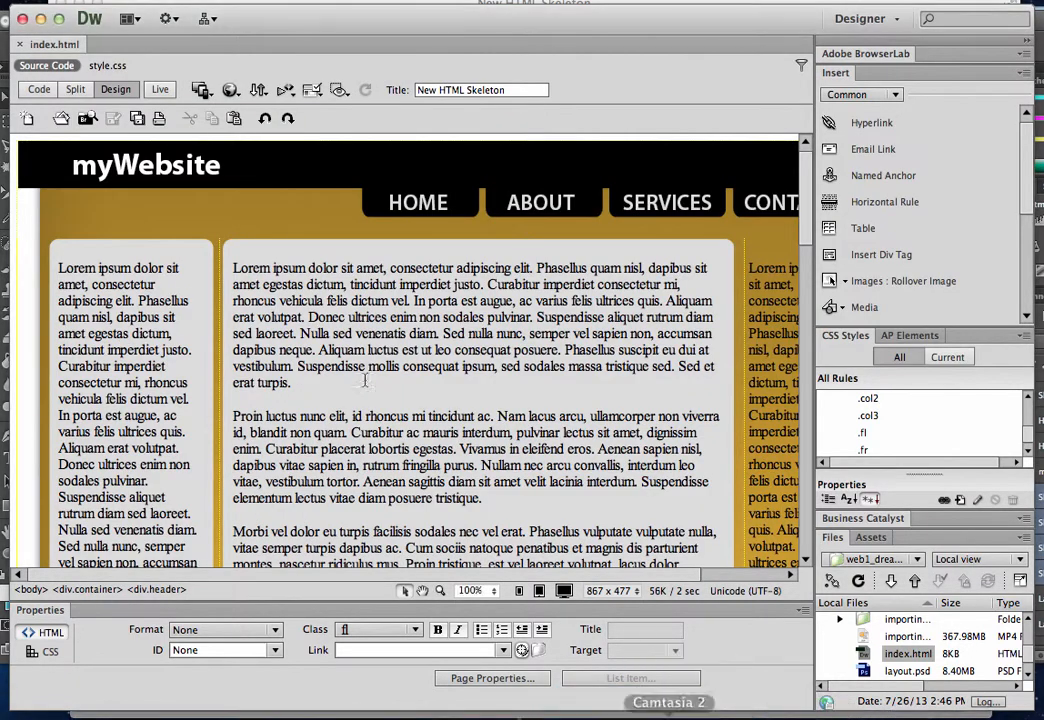
left_click(36, 88)
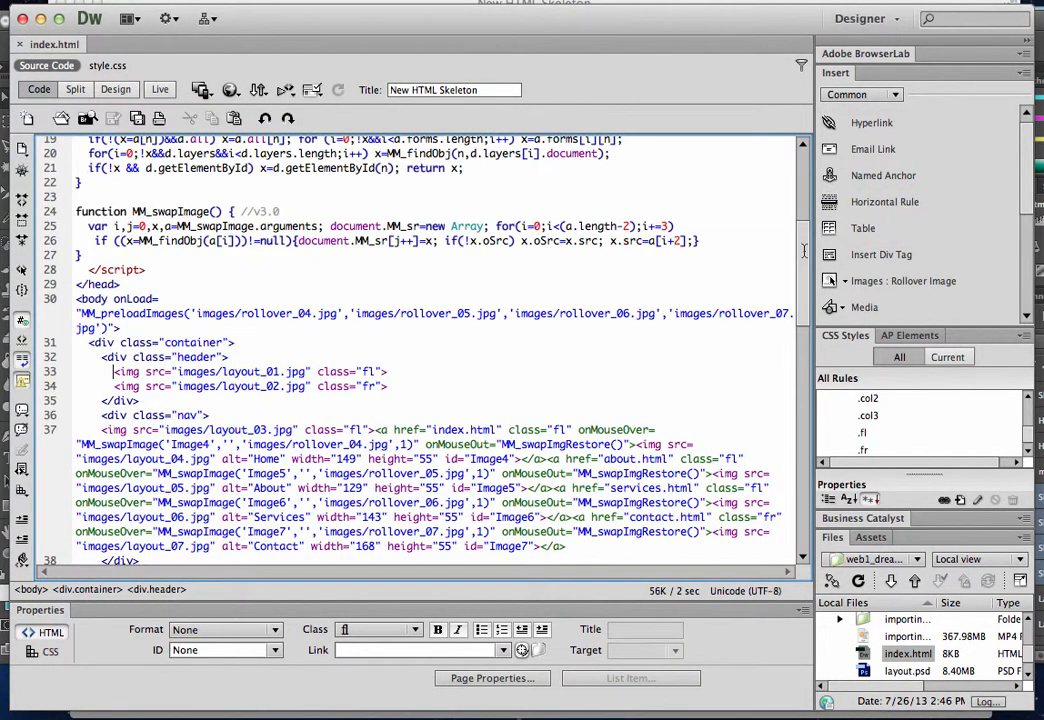
left_click_drag(803, 242, 803, 142)
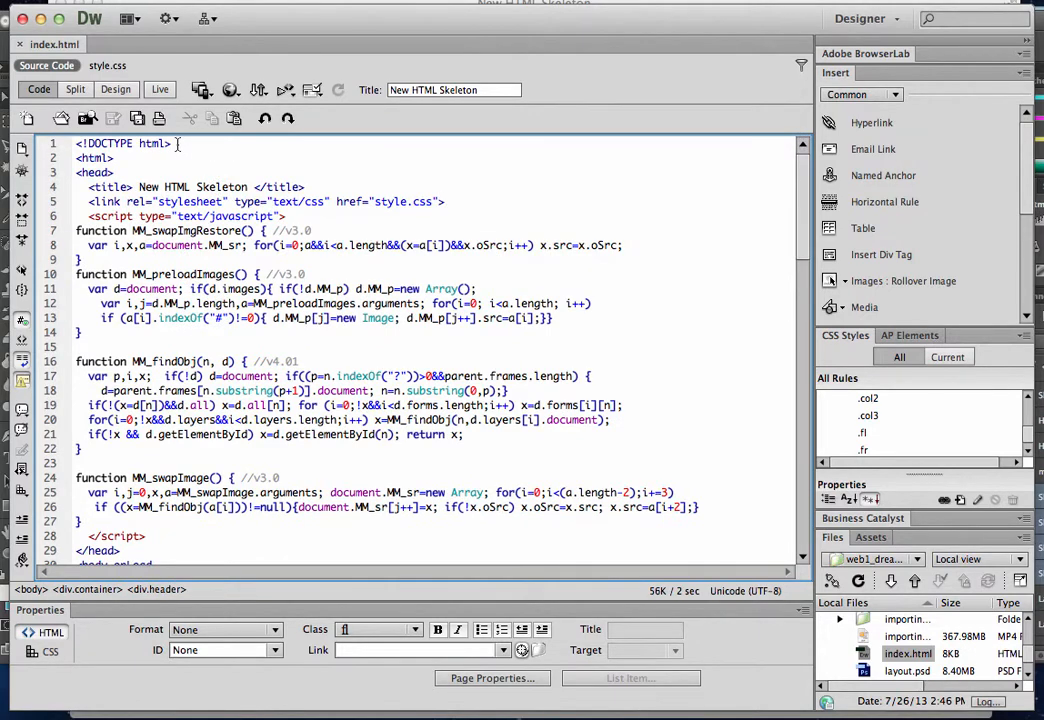
left_click_drag(171, 144, 77, 145)
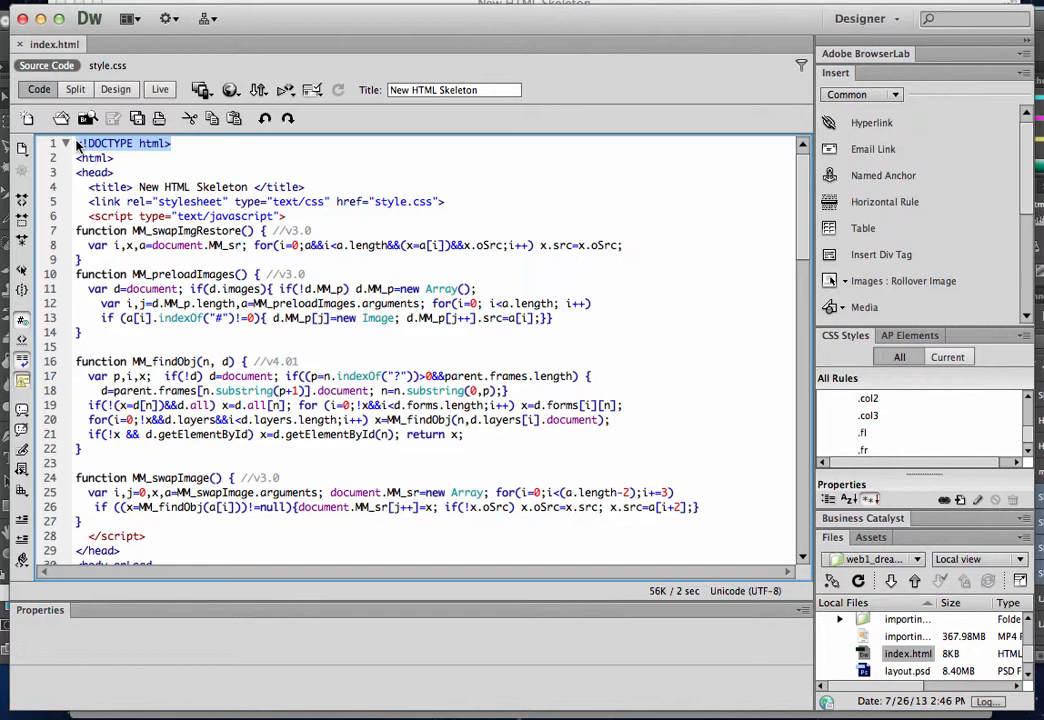
left_click(114, 90)
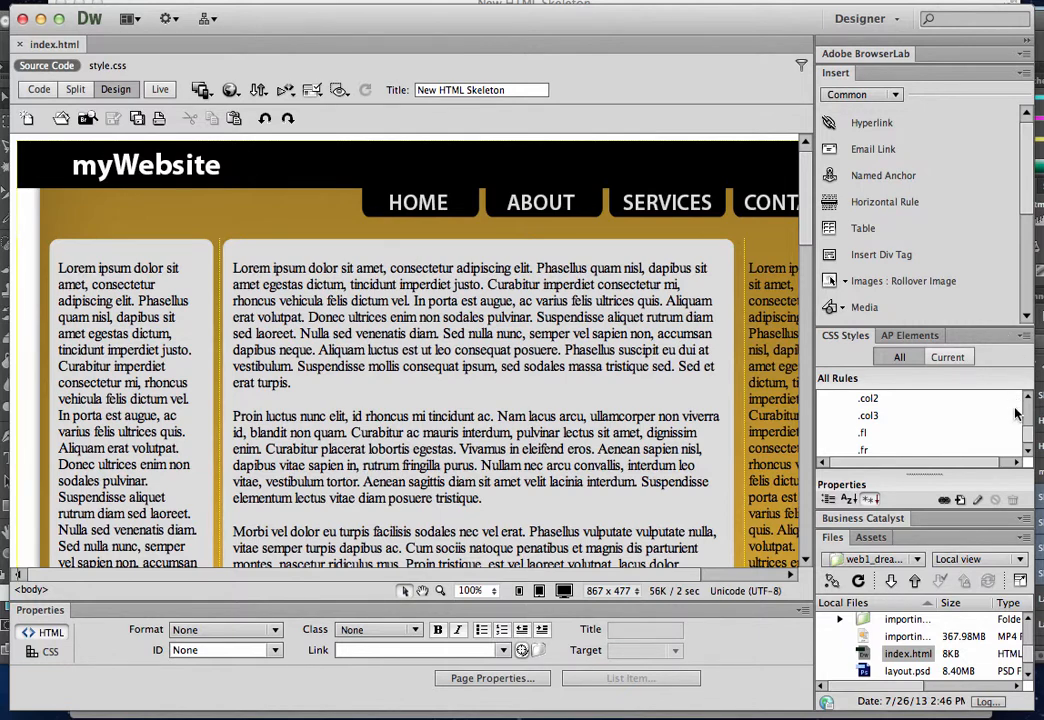
Set the line-height of the .nav rule in style.css to 0 px
mouse_move(1028, 433)
left_mouse_down()
mouse_move(1024, 385)
mouse_move(1025, 445)
mouse_move(1026, 400)
mouse_move(1024, 428)
left_mouse_up()
left_click(890, 398)
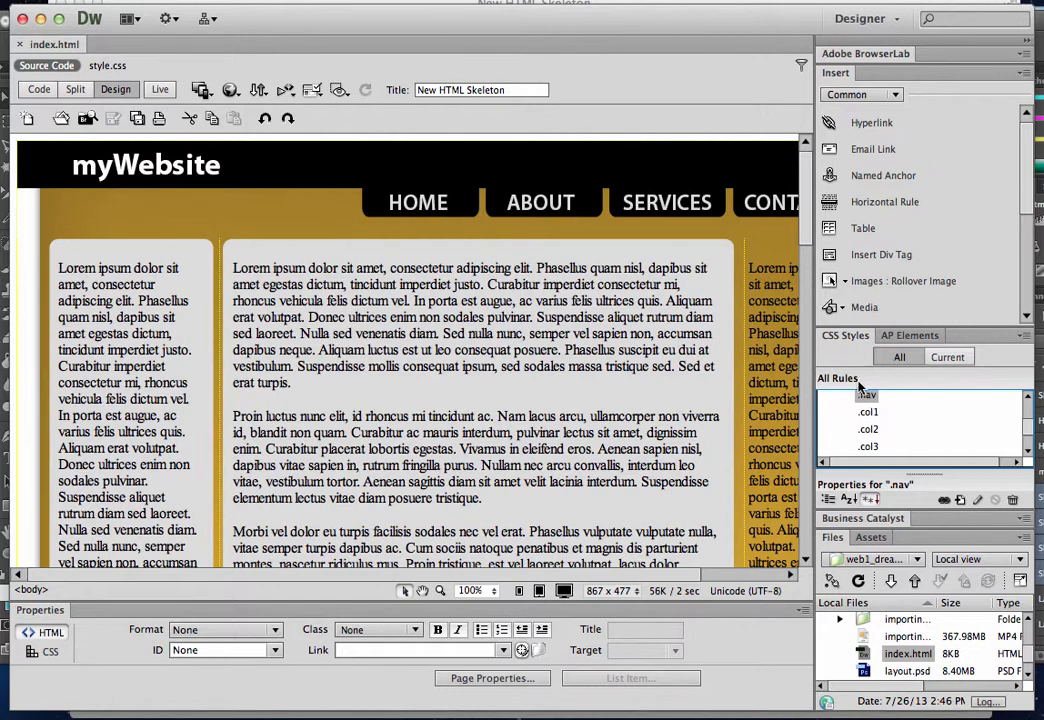
double_click(866, 397)
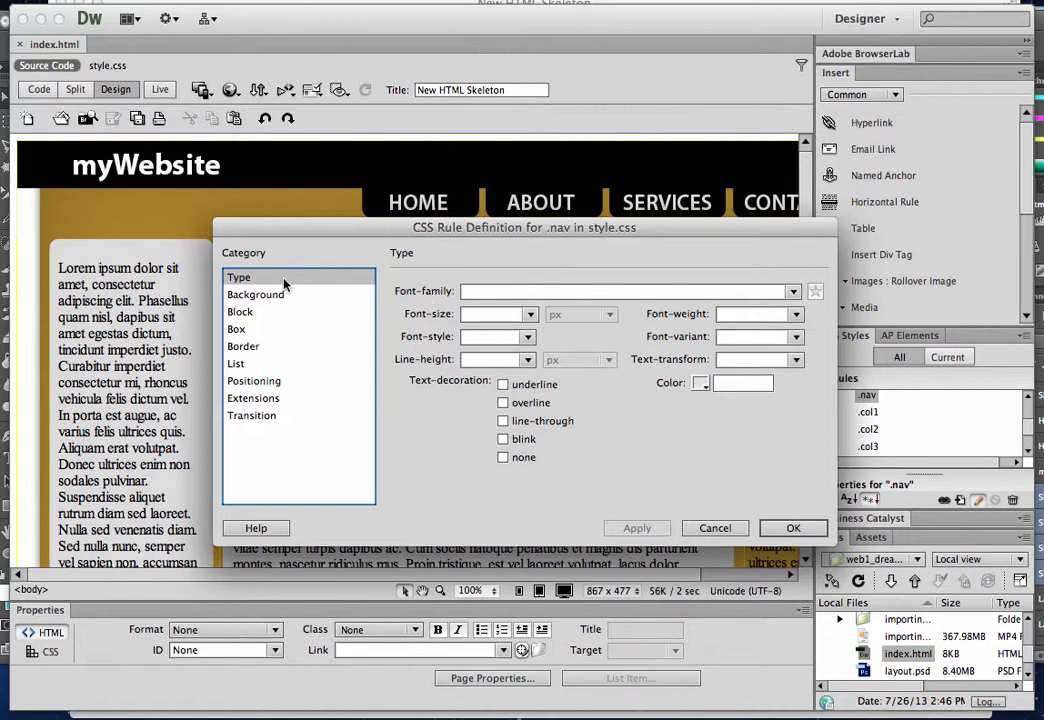
left_click(504, 364)
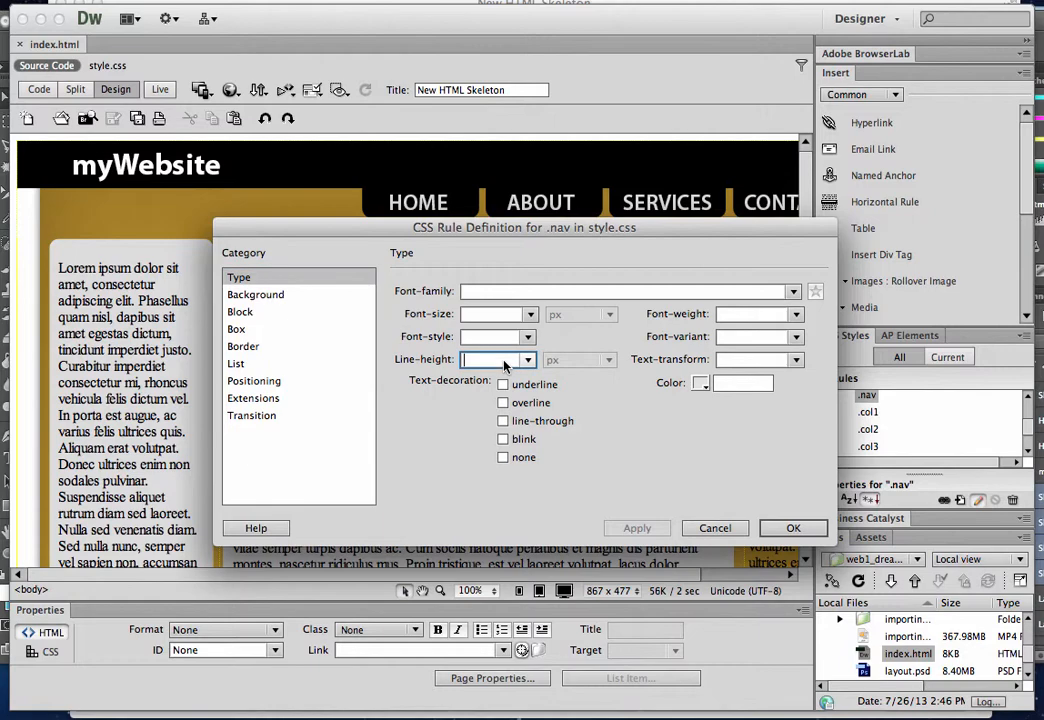
type("0")
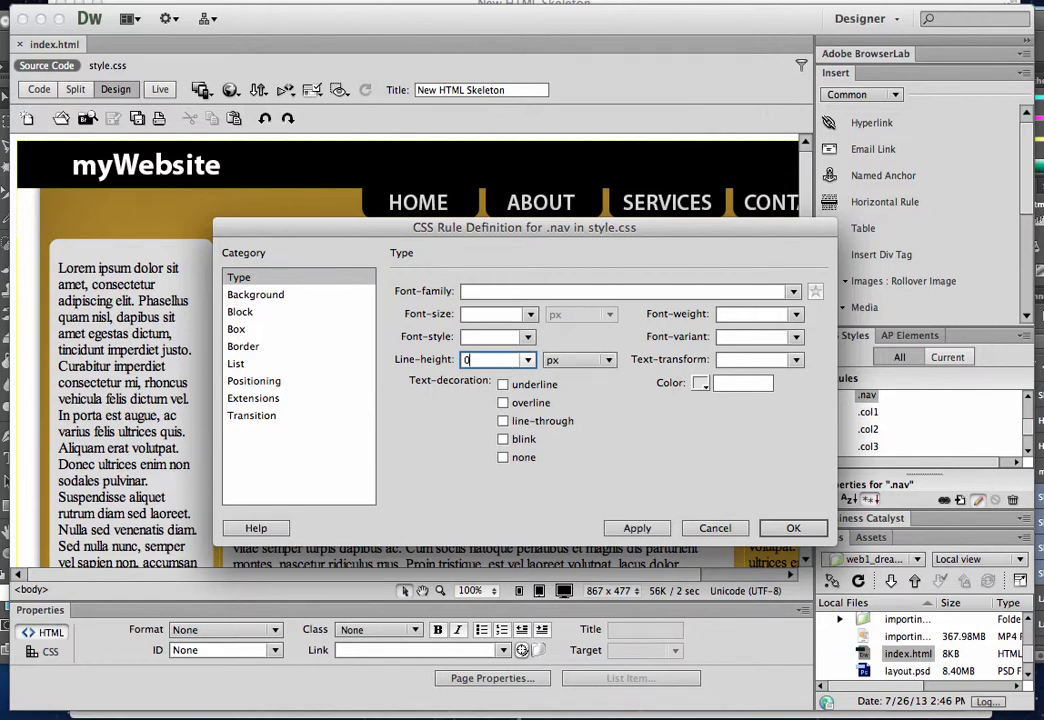
left_click(790, 528)
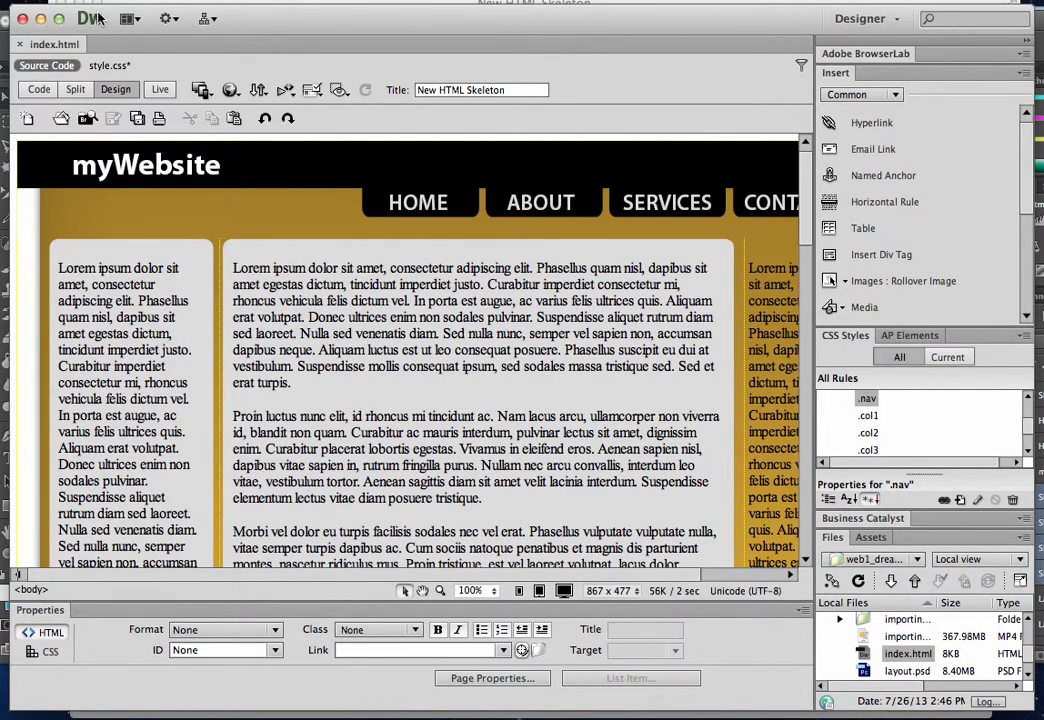
Save all open files, and reload index.html in the browser to check the spacing below the navigation and its rollovers
left_click(60, 3)
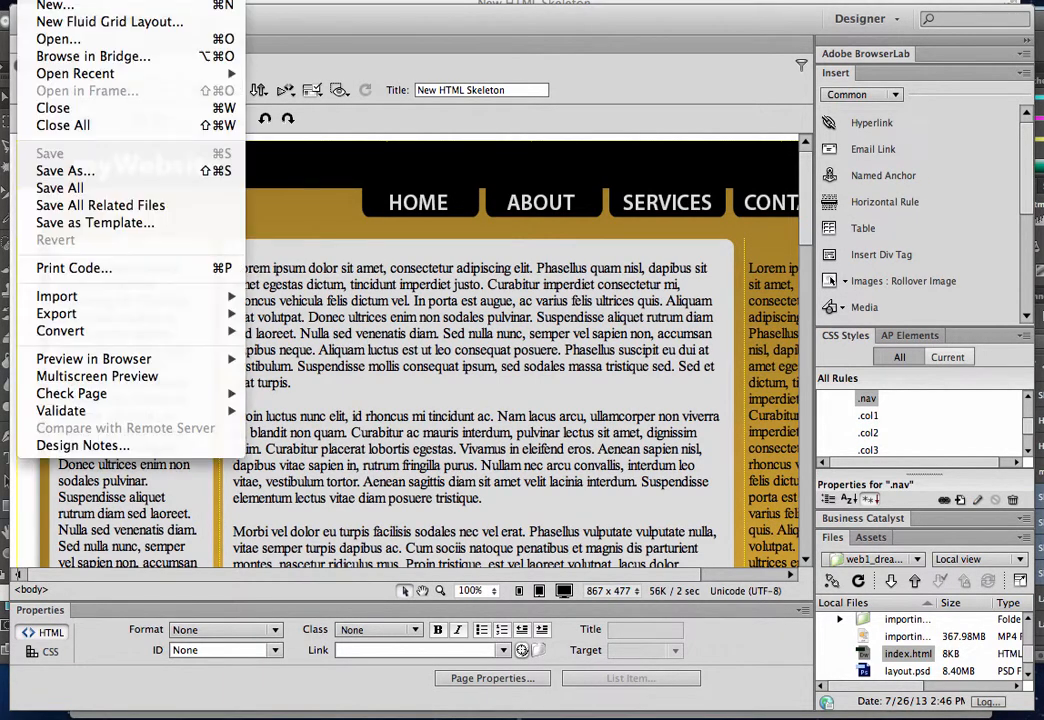
left_click(72, 188)
left_click(785, 710)
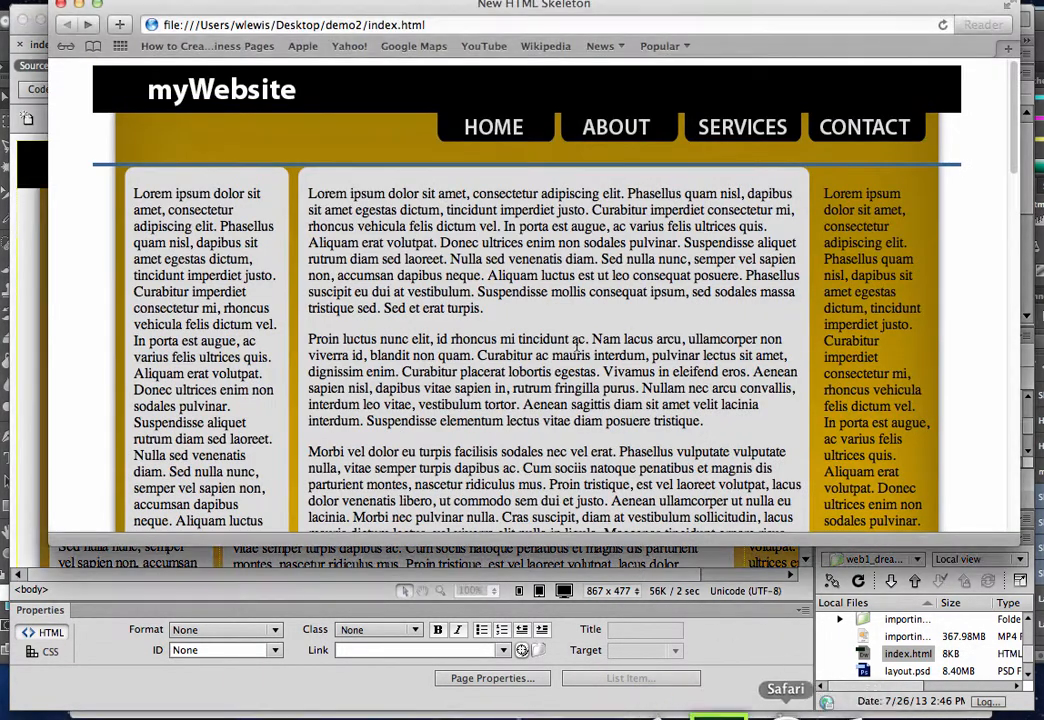
left_click(943, 28)
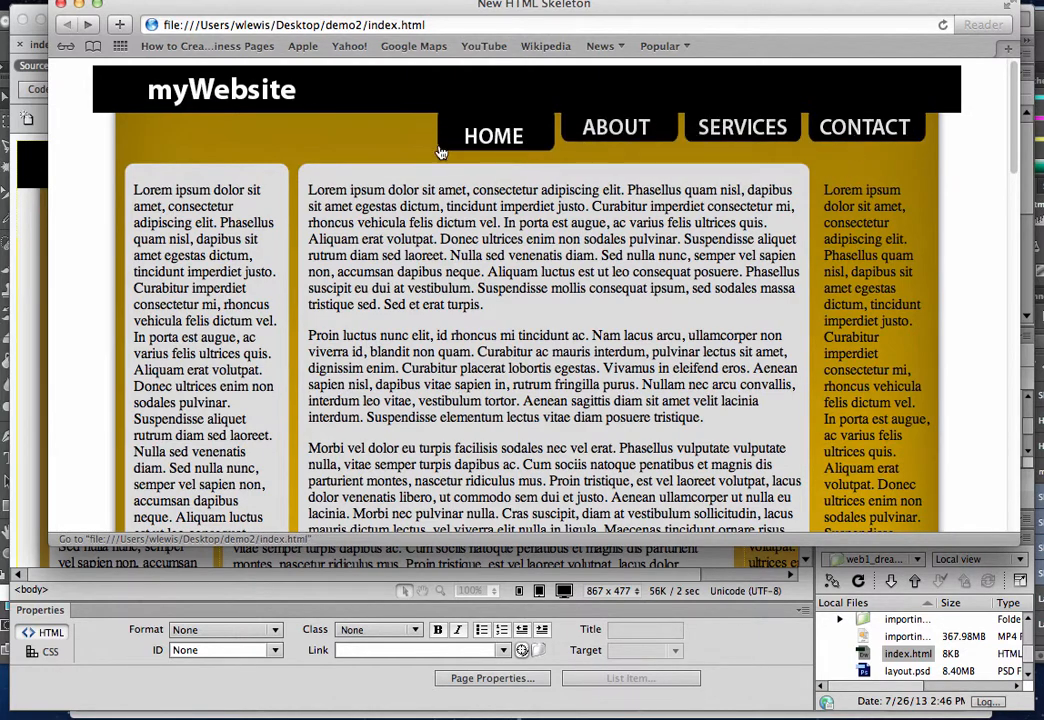
Return to Dreamweaver and review the head section of index.html's source, including the DOCTYPE and rollover scripts, ending in the visual layout
left_click(26, 295)
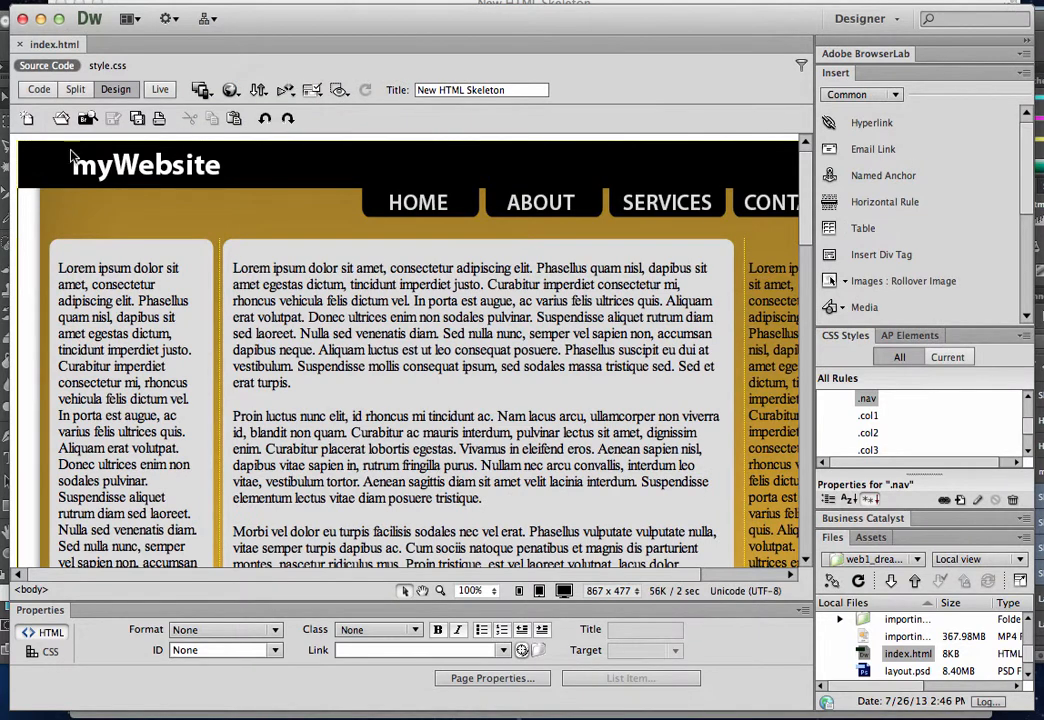
left_click(39, 89)
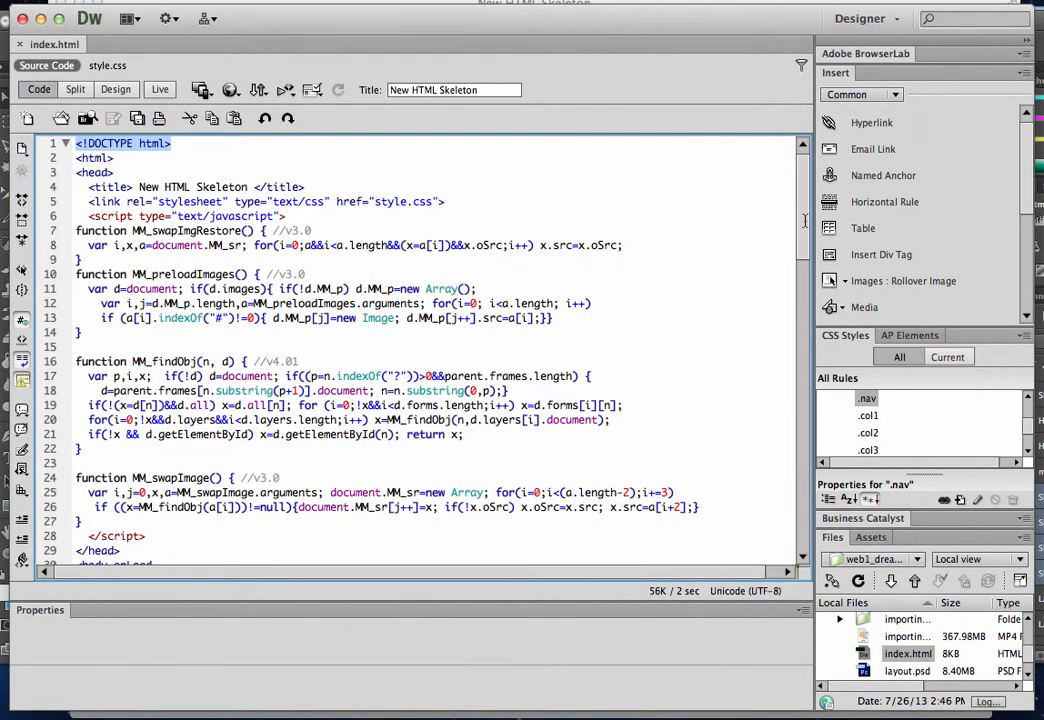
scroll(804, 215, "down", 2)
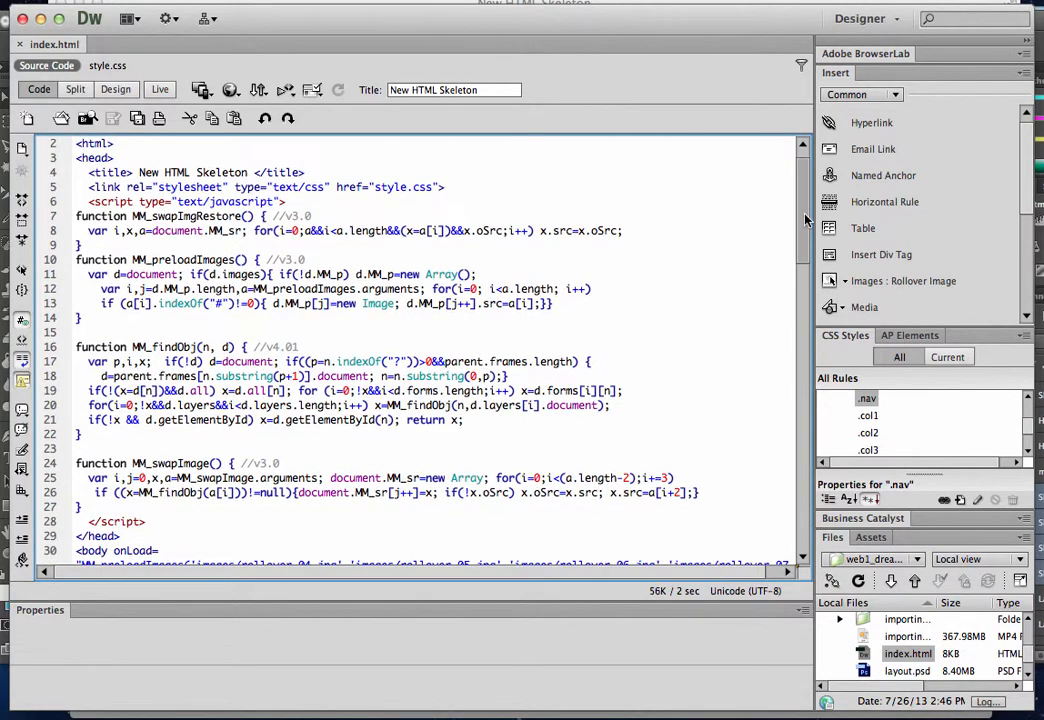
scroll(803, 208, "up", 2)
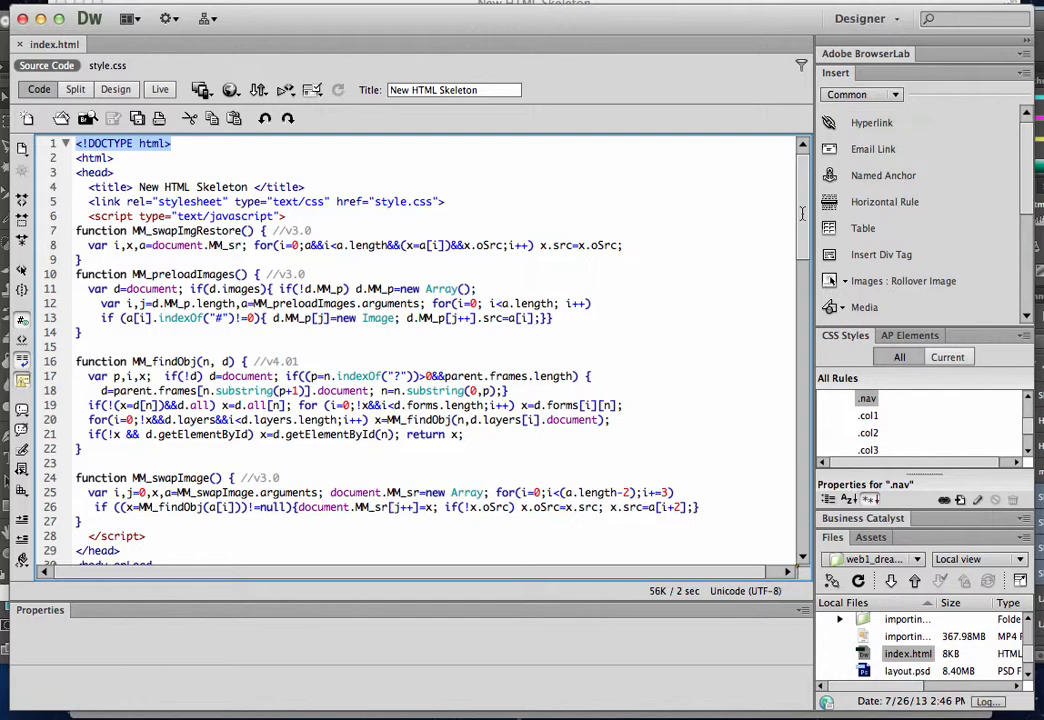
left_click(124, 90)
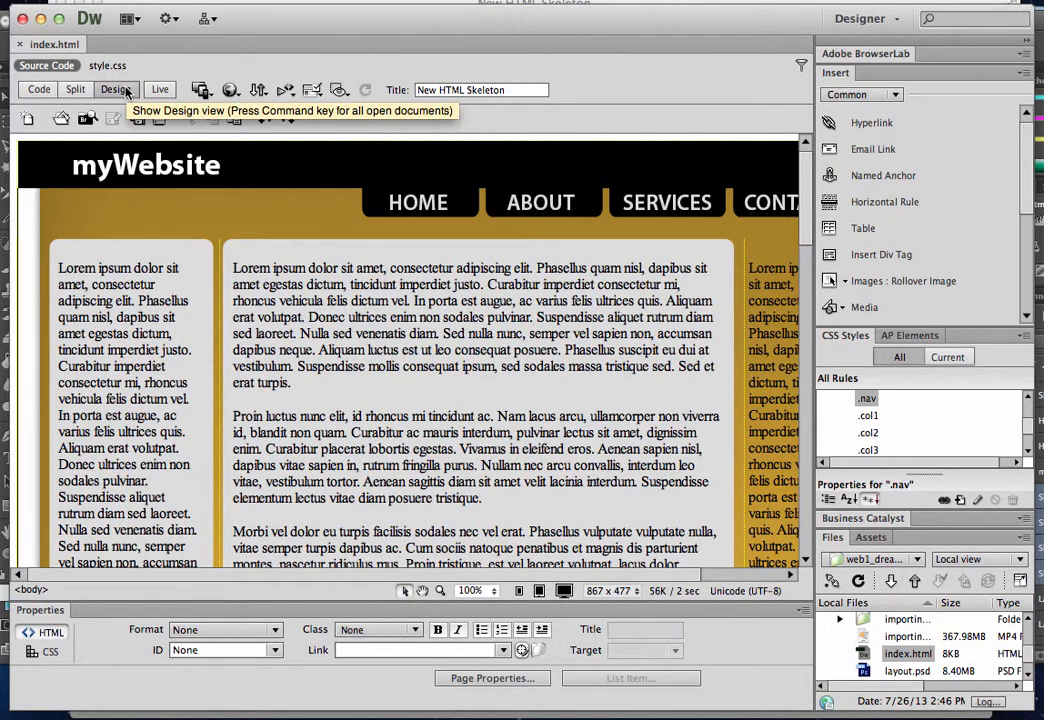